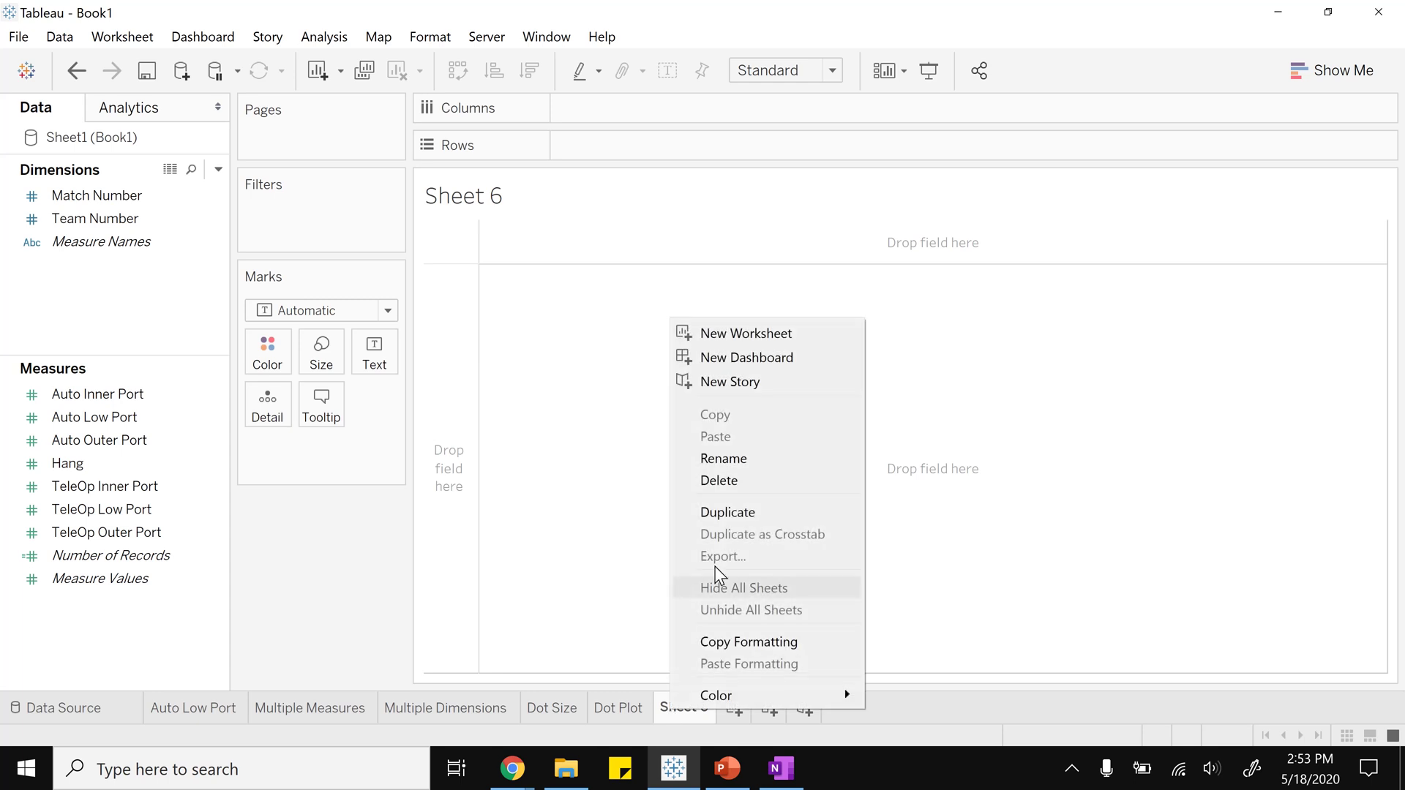
Step: Rename the Sheet 6 worksheet as Calculated Fields
click(717, 460)
text(Calcu)
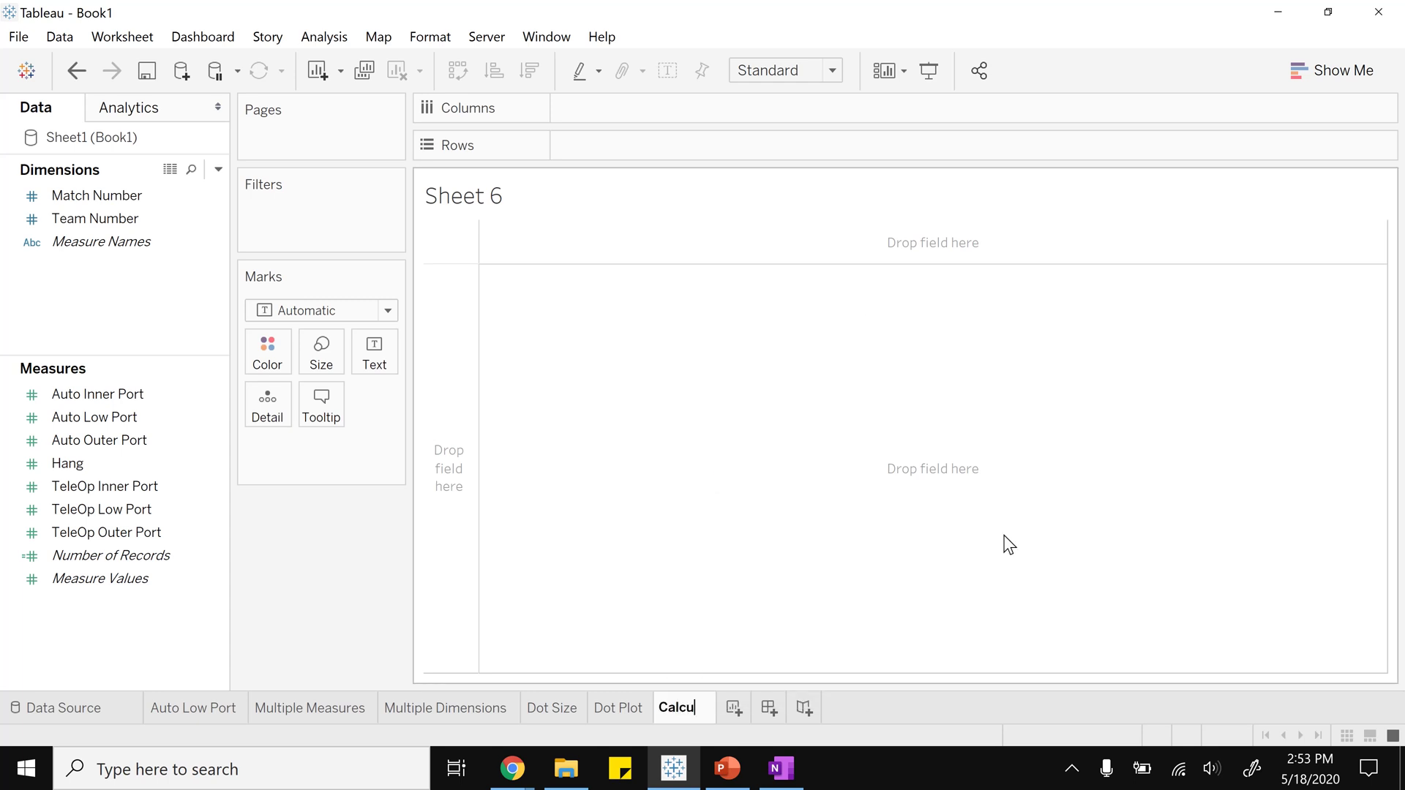
text(lated Fiels)
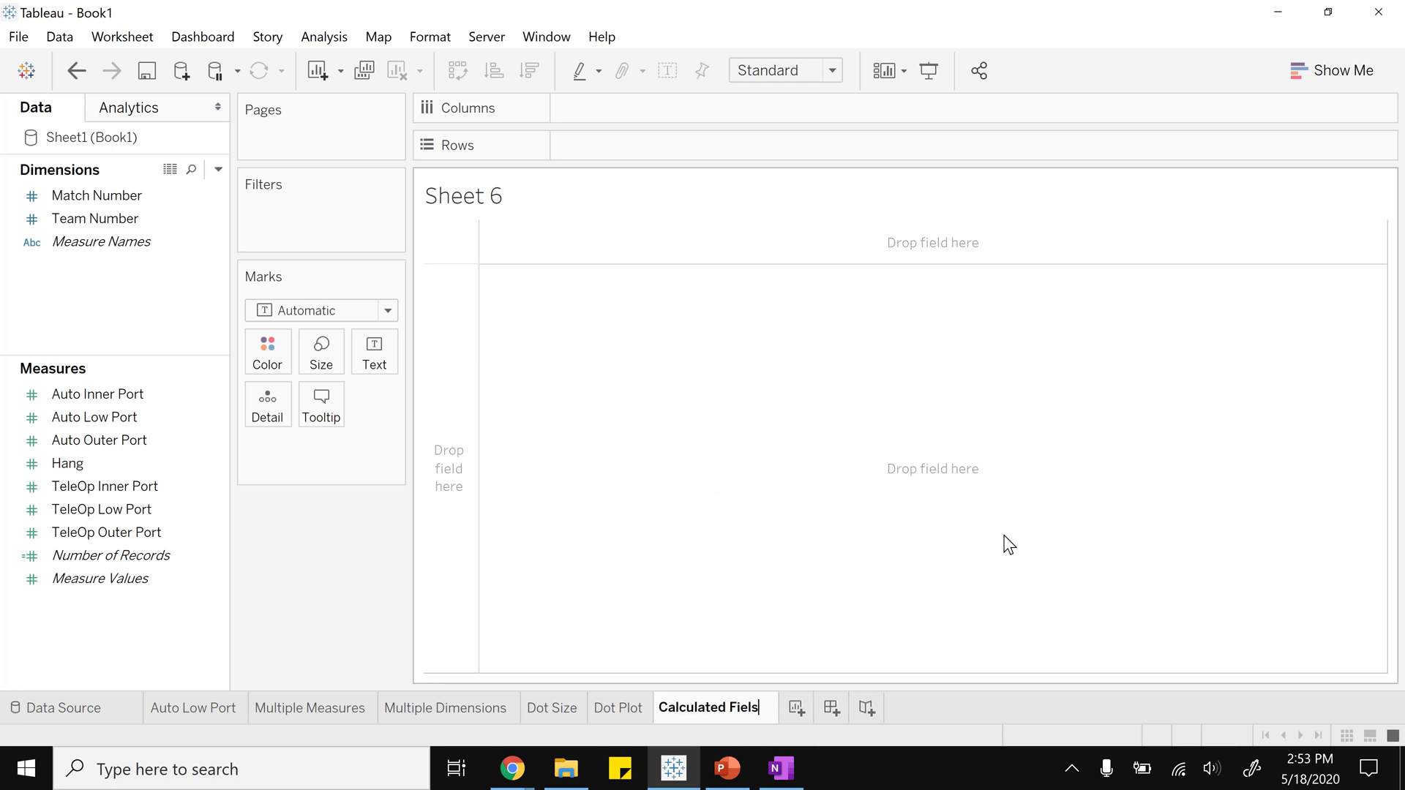
key(BackSpace)
key(BackSpace)
text(lds)
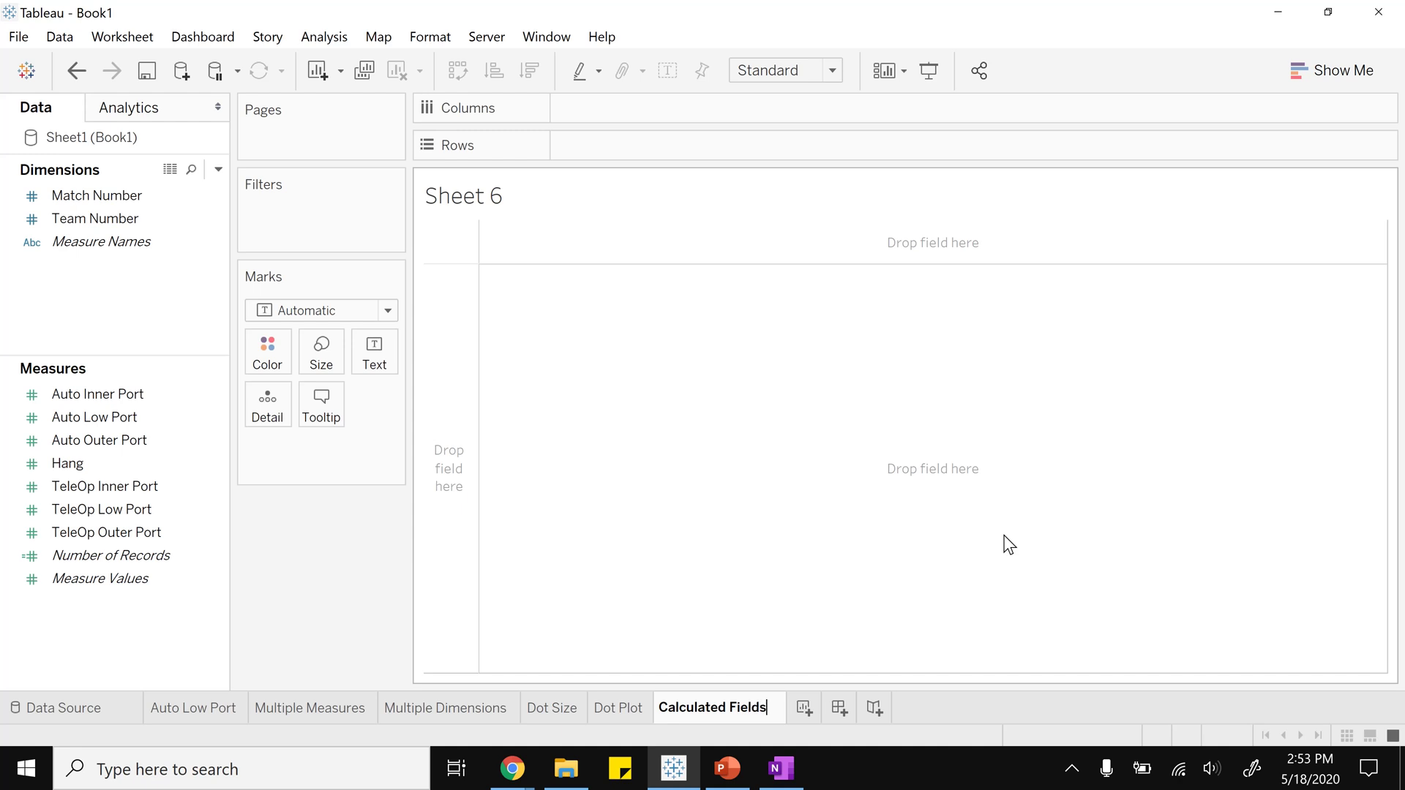
key(Return)
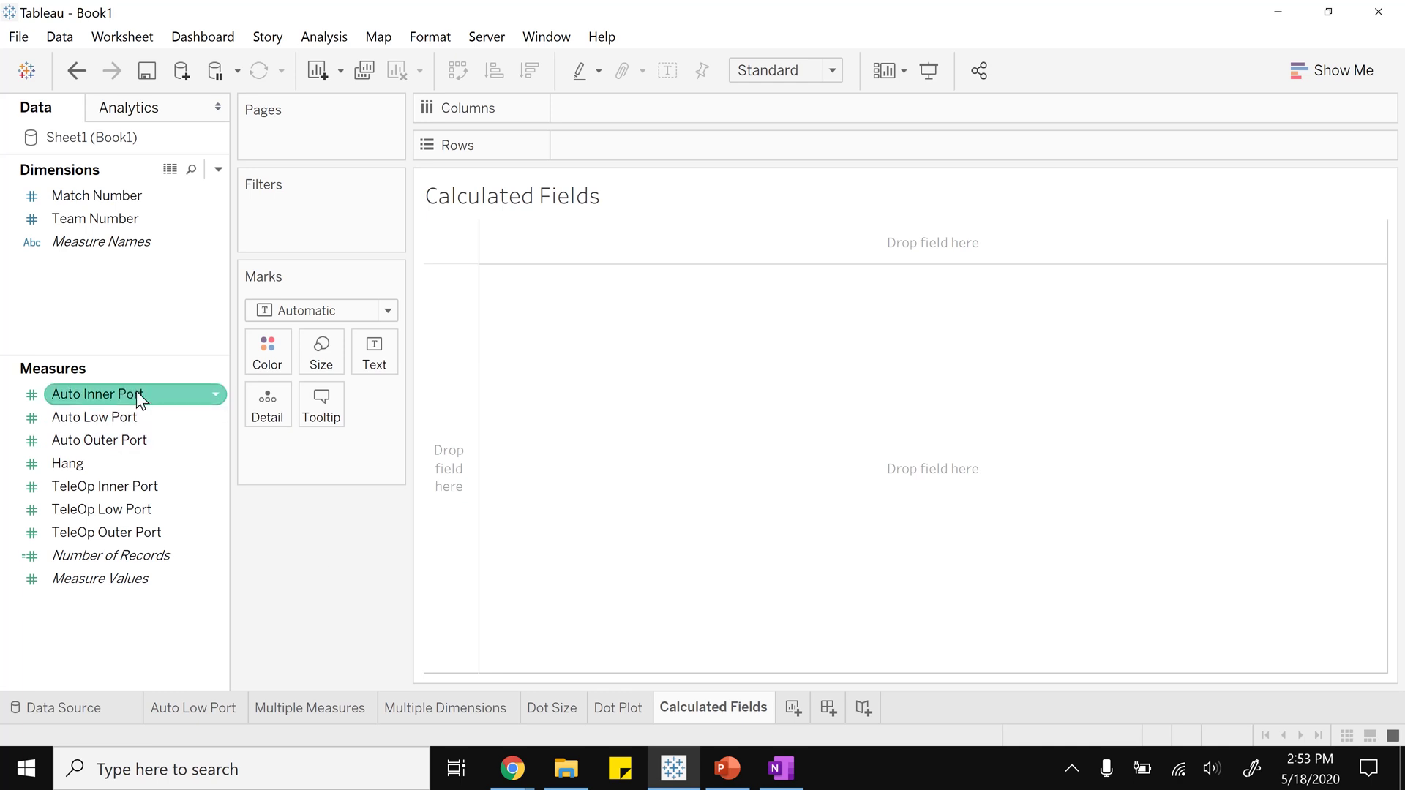
click(119, 416)
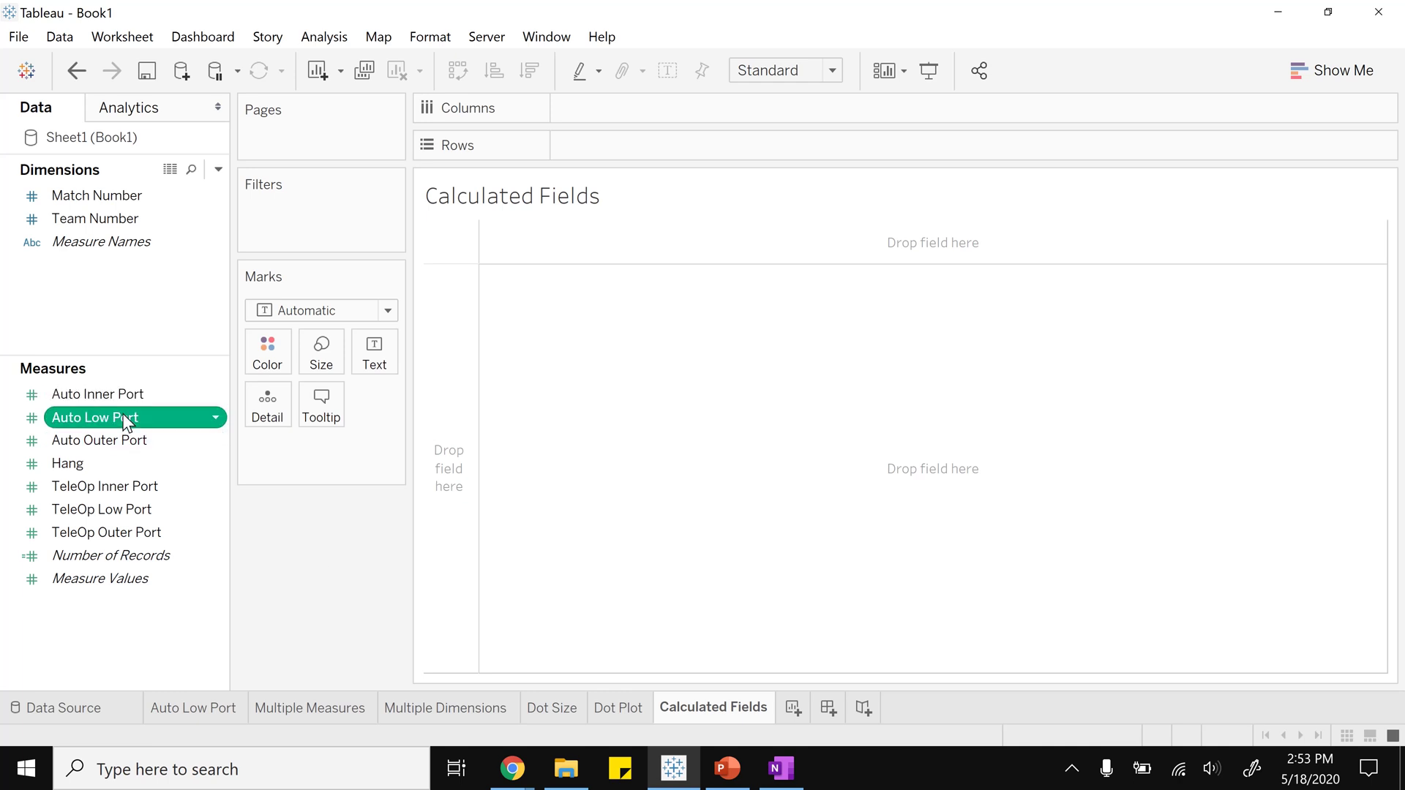
click(117, 442)
click(114, 397)
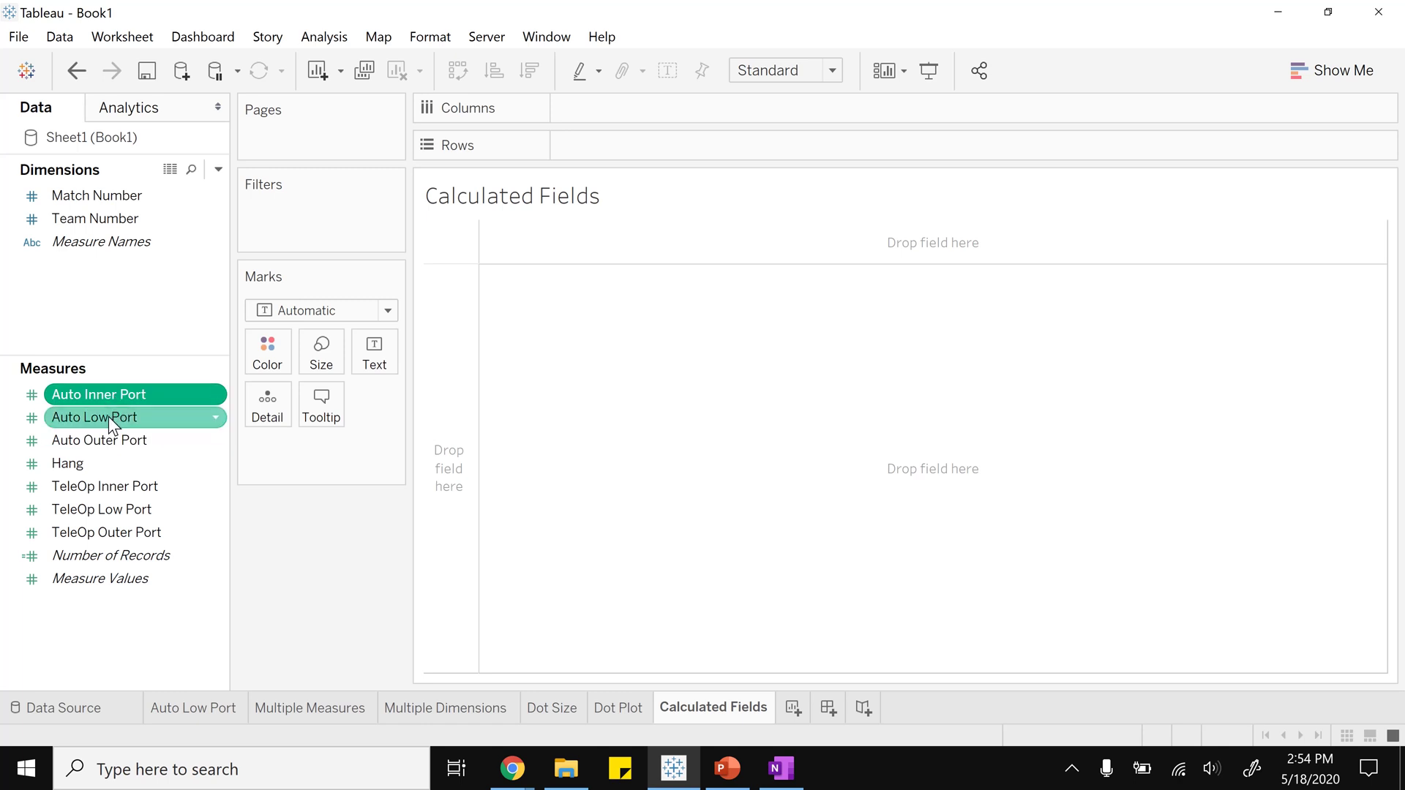
click(109, 415)
click(107, 438)
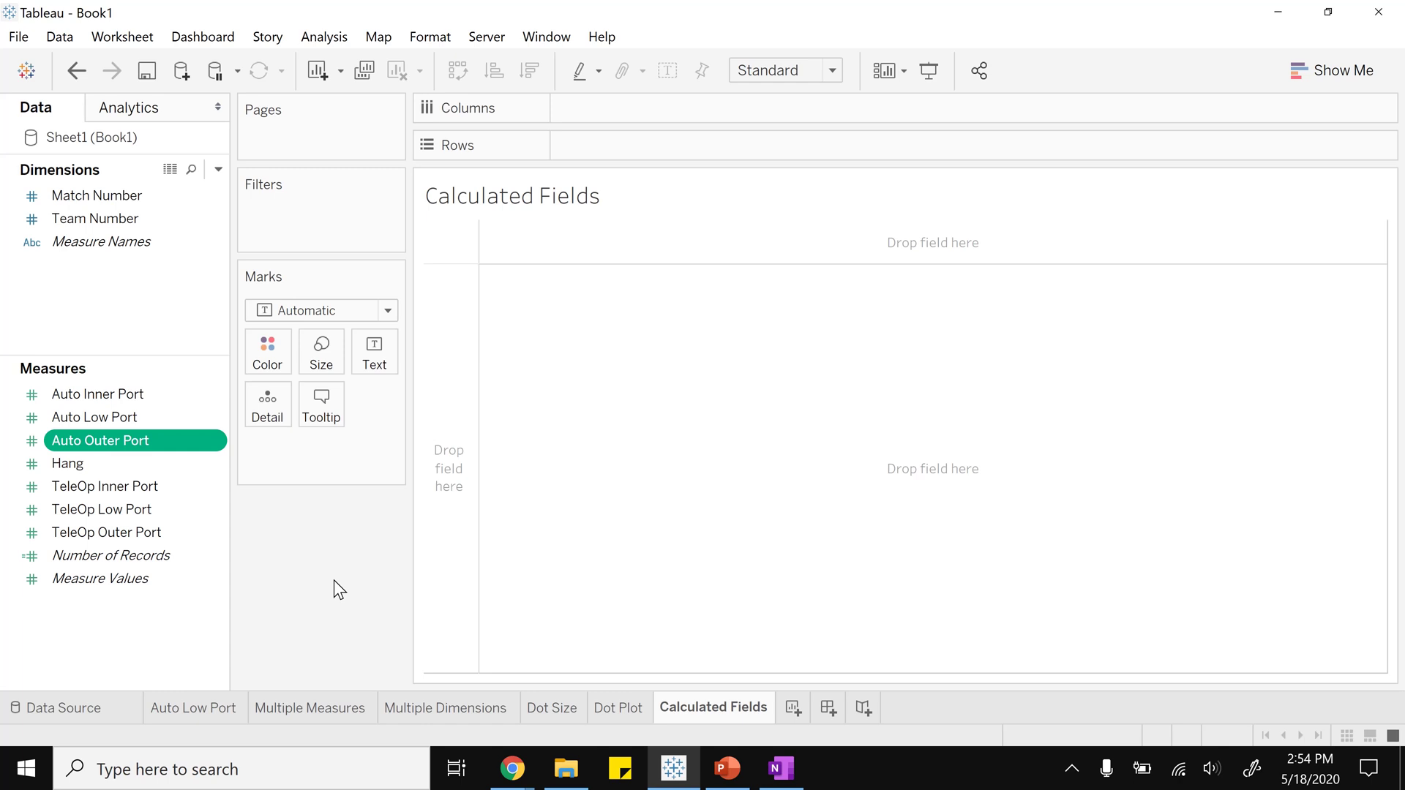
click(93, 401)
click(88, 412)
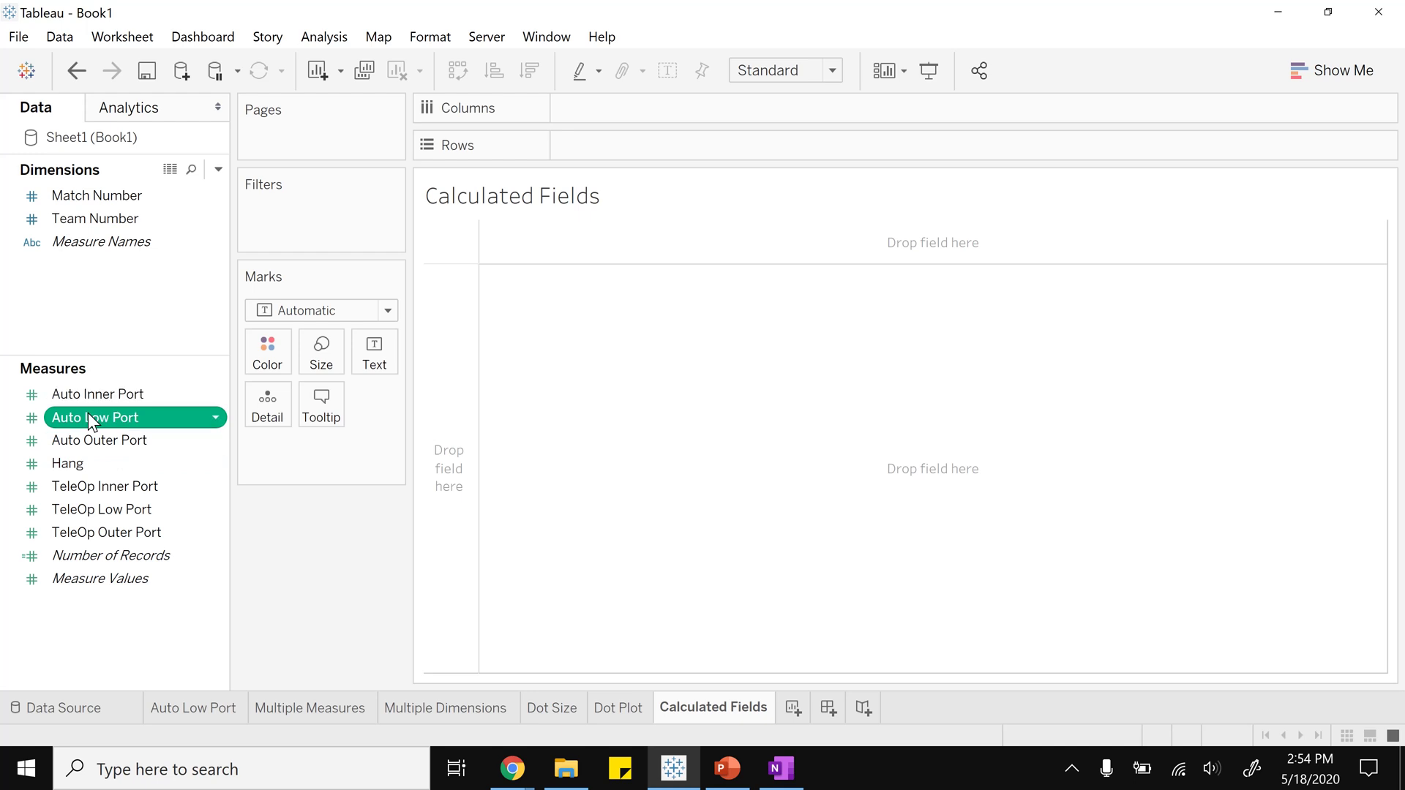
click(84, 440)
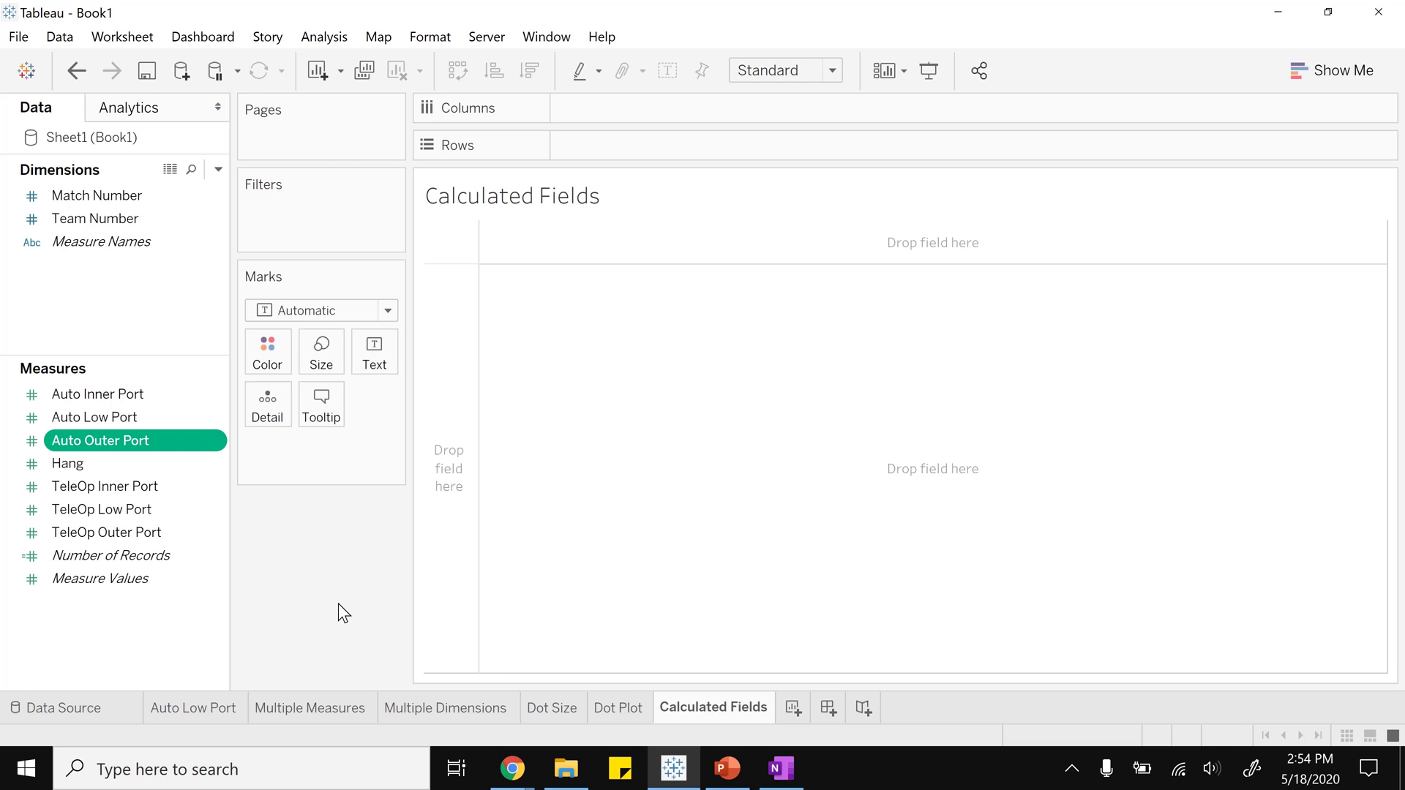
click(161, 411)
click(135, 388)
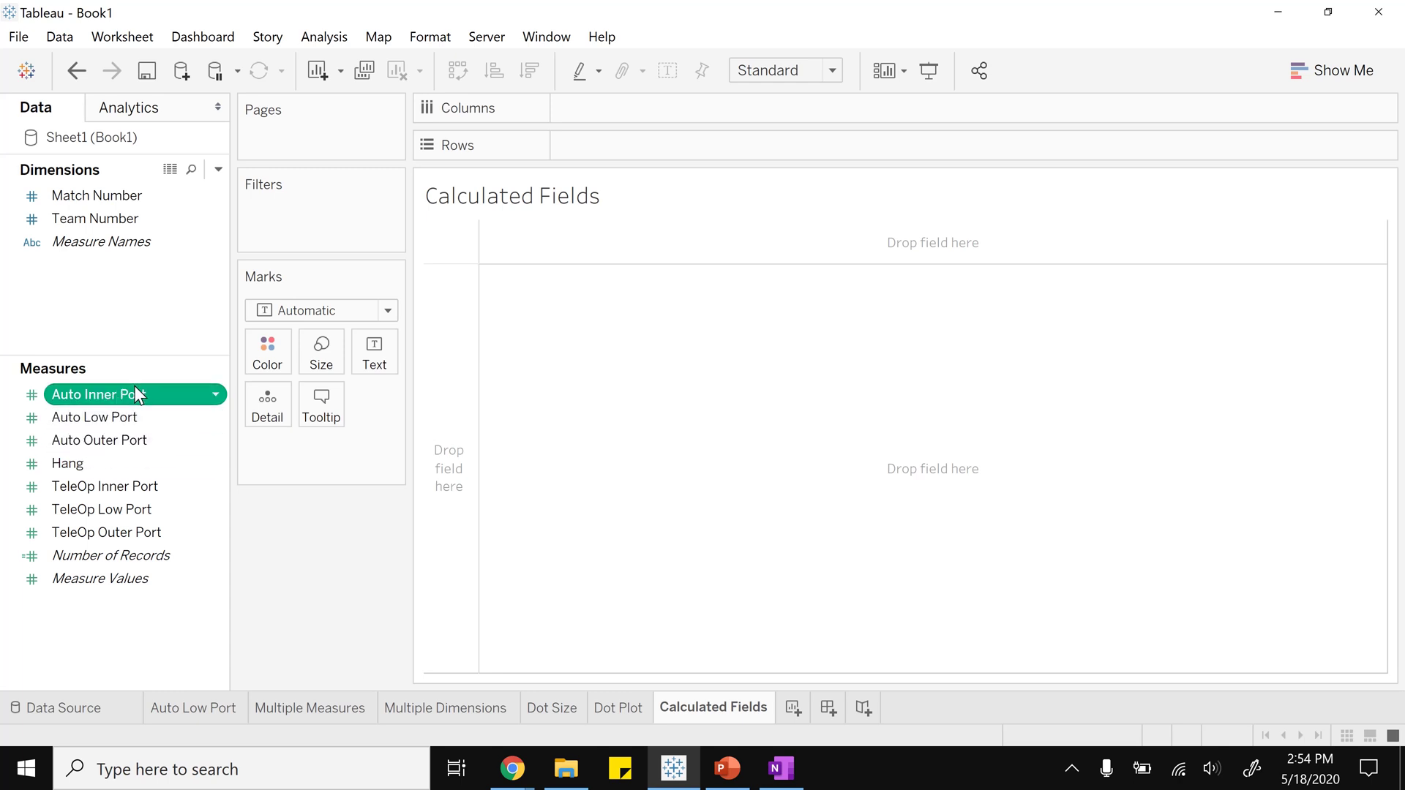
click(107, 434)
click(103, 418)
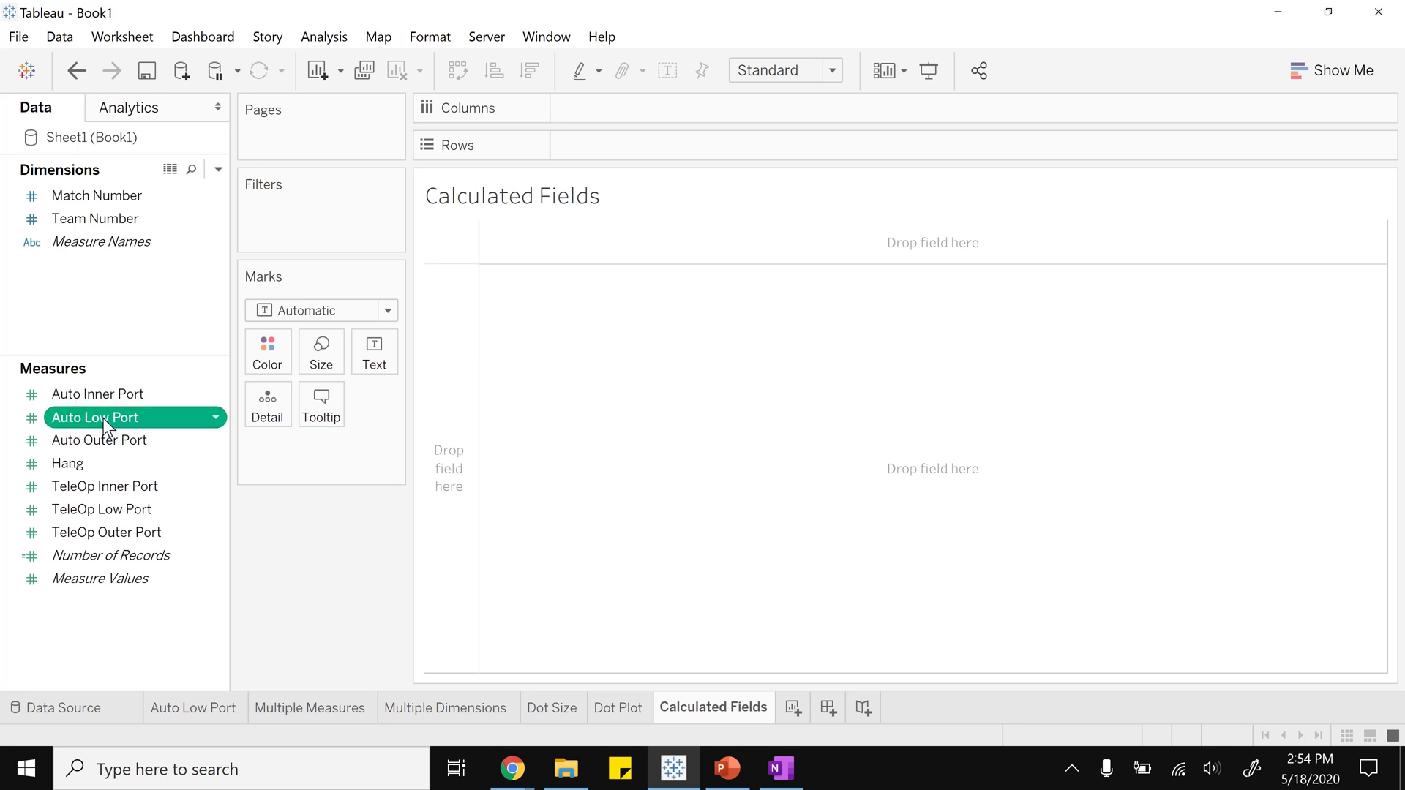
click(103, 392)
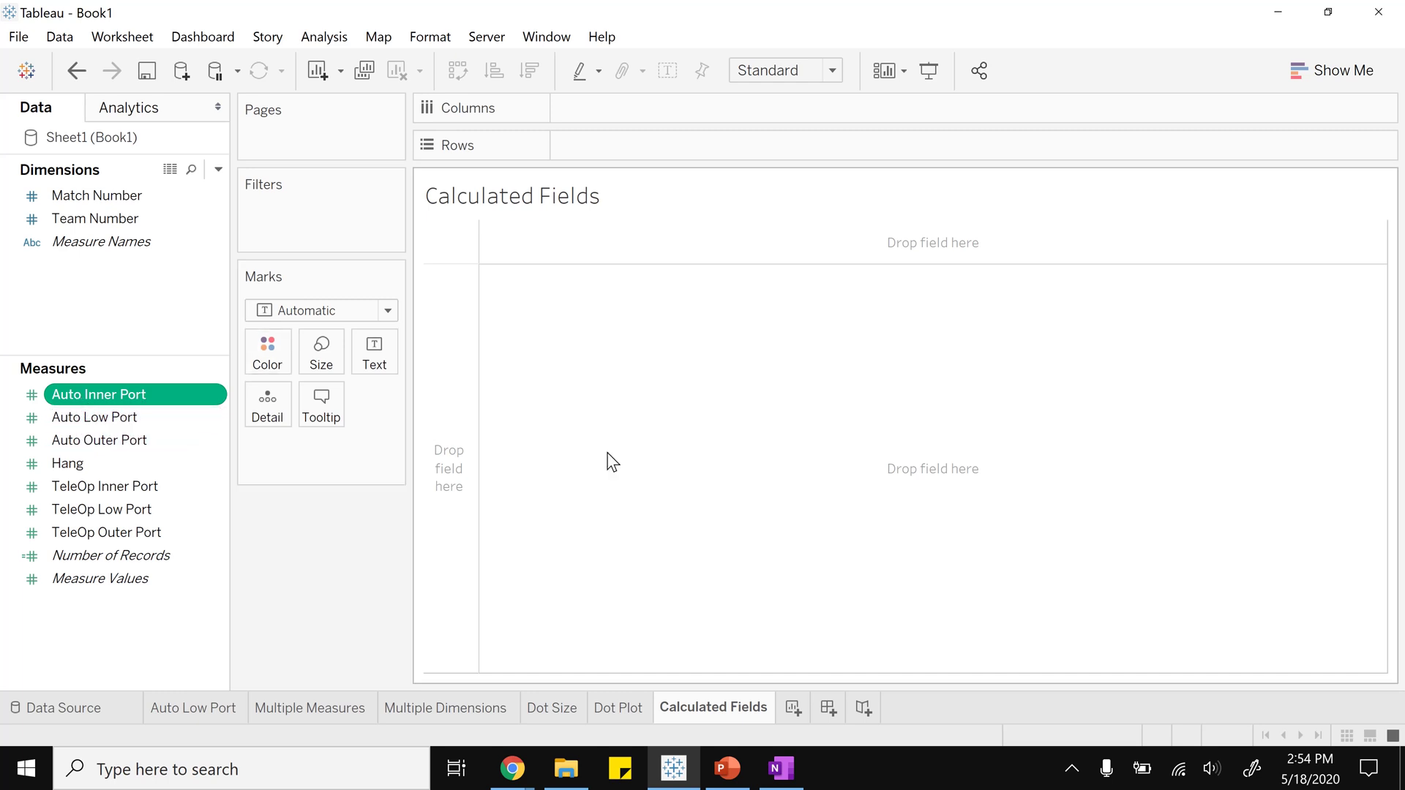
Step: Create a new calculated field and name it Tot. Auto PC
click(330, 43)
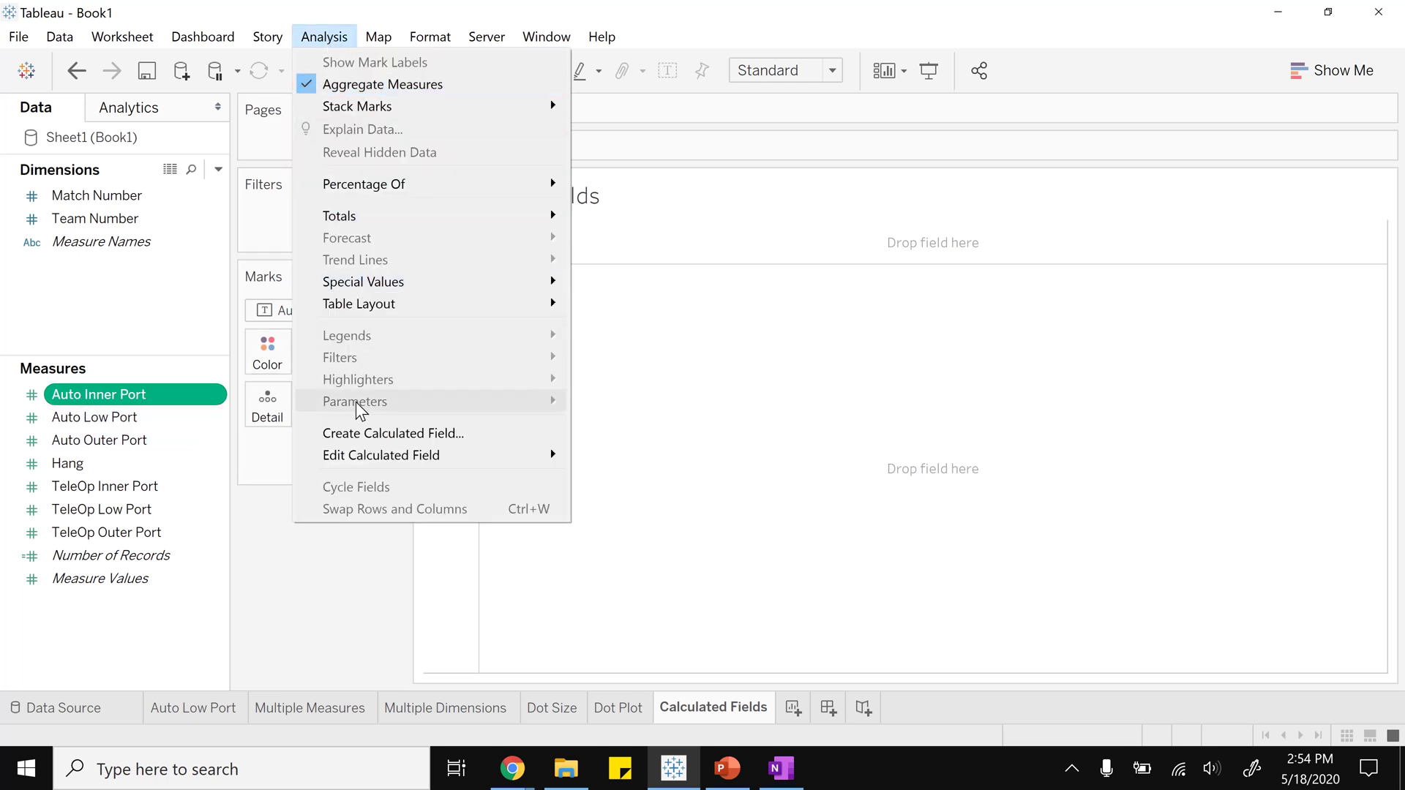
click(356, 435)
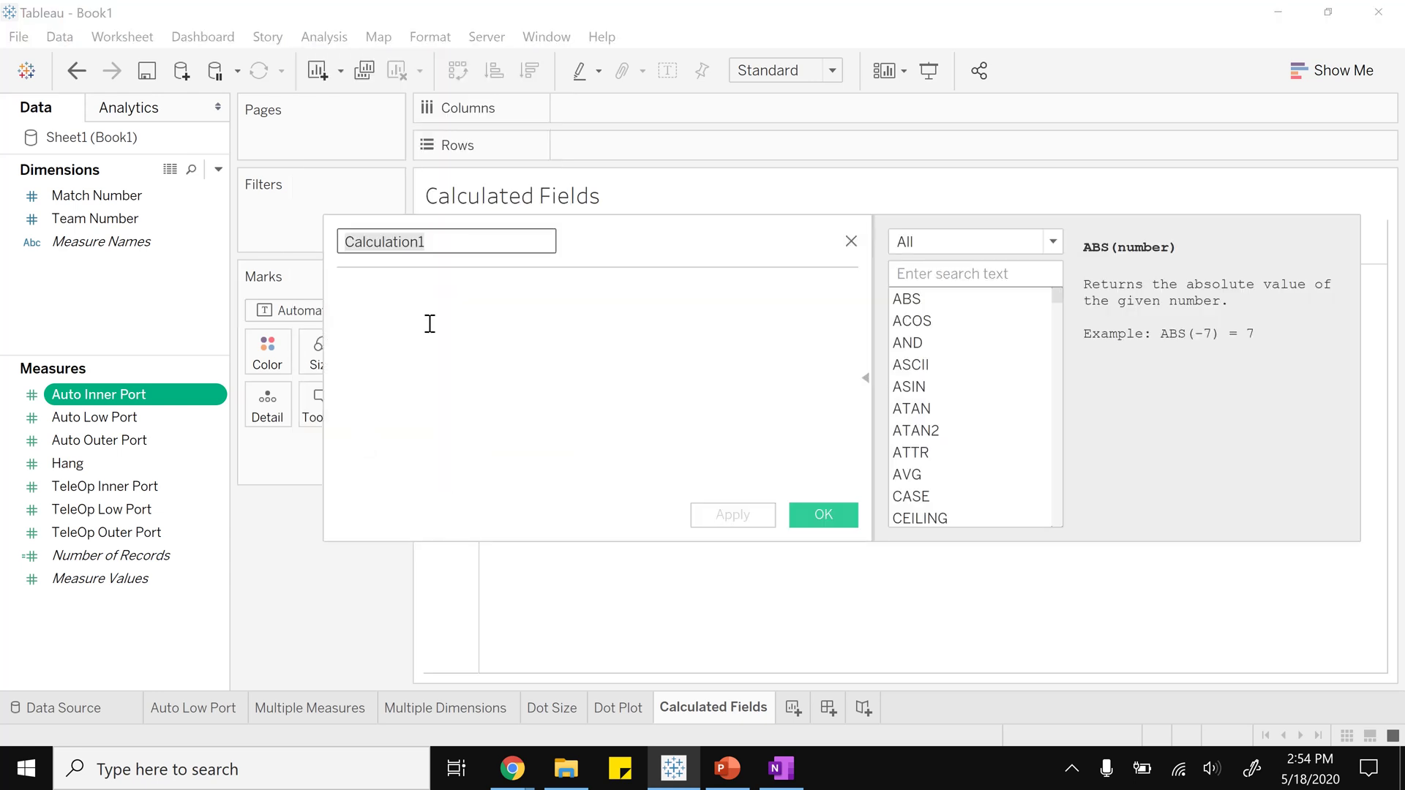
click(435, 247)
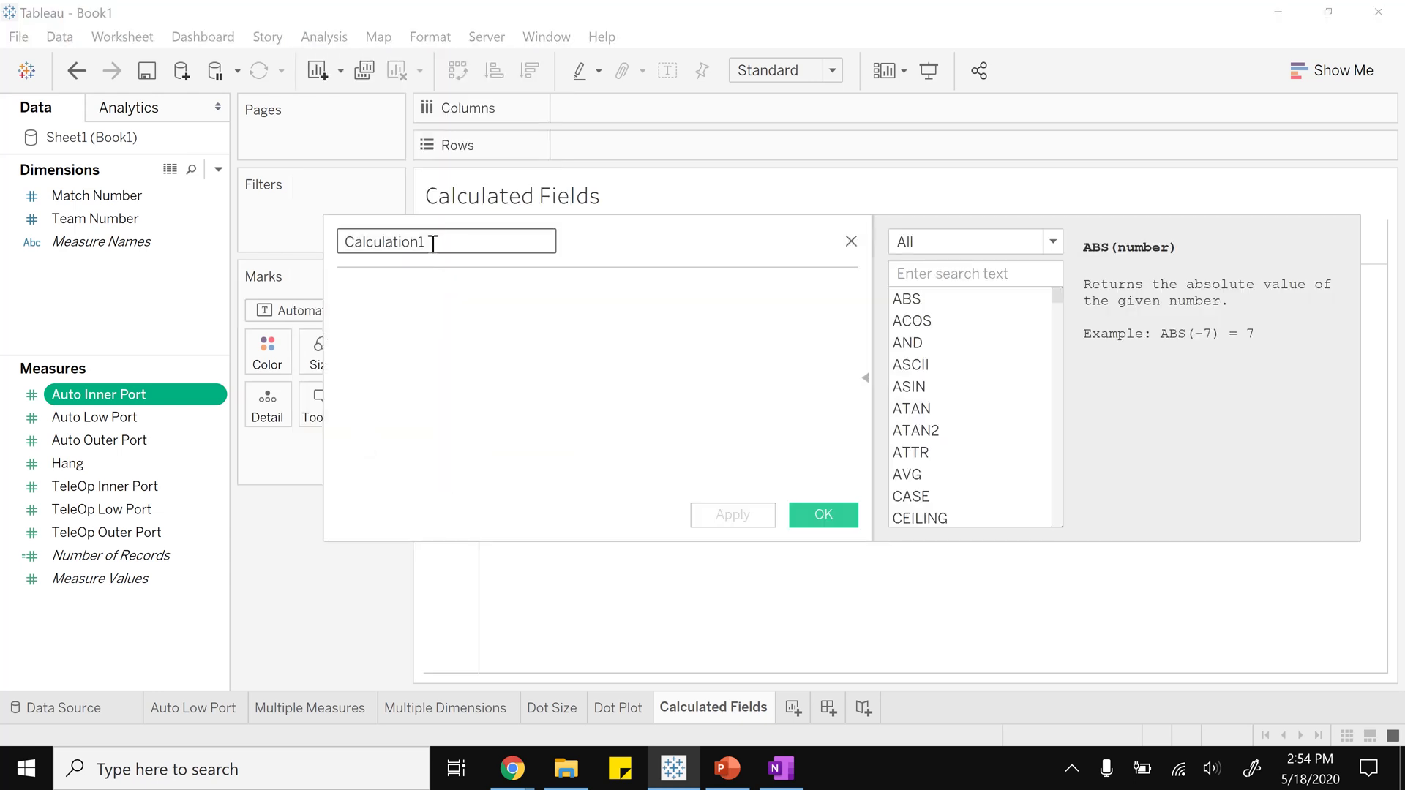
drag(429, 241, 317, 238)
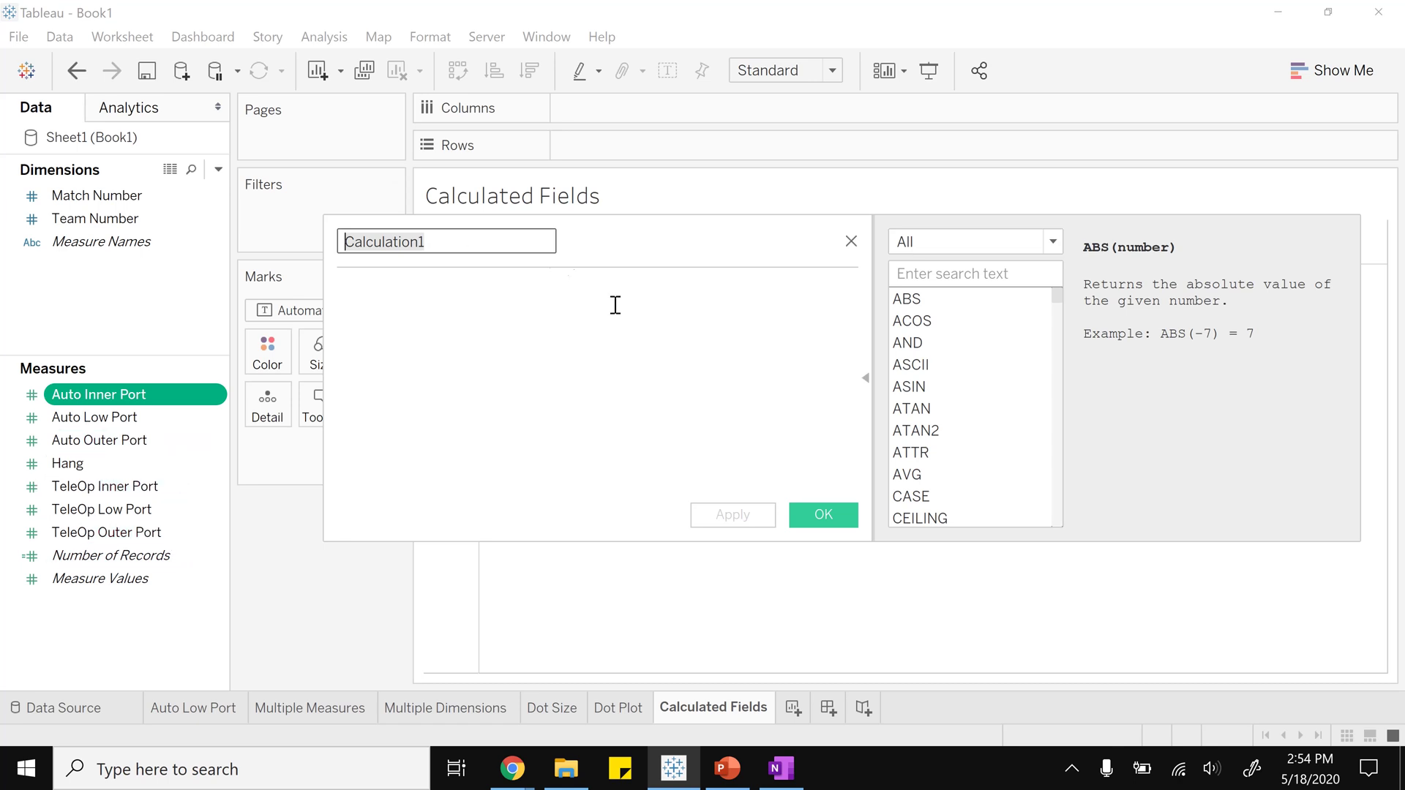
text(Tot. )
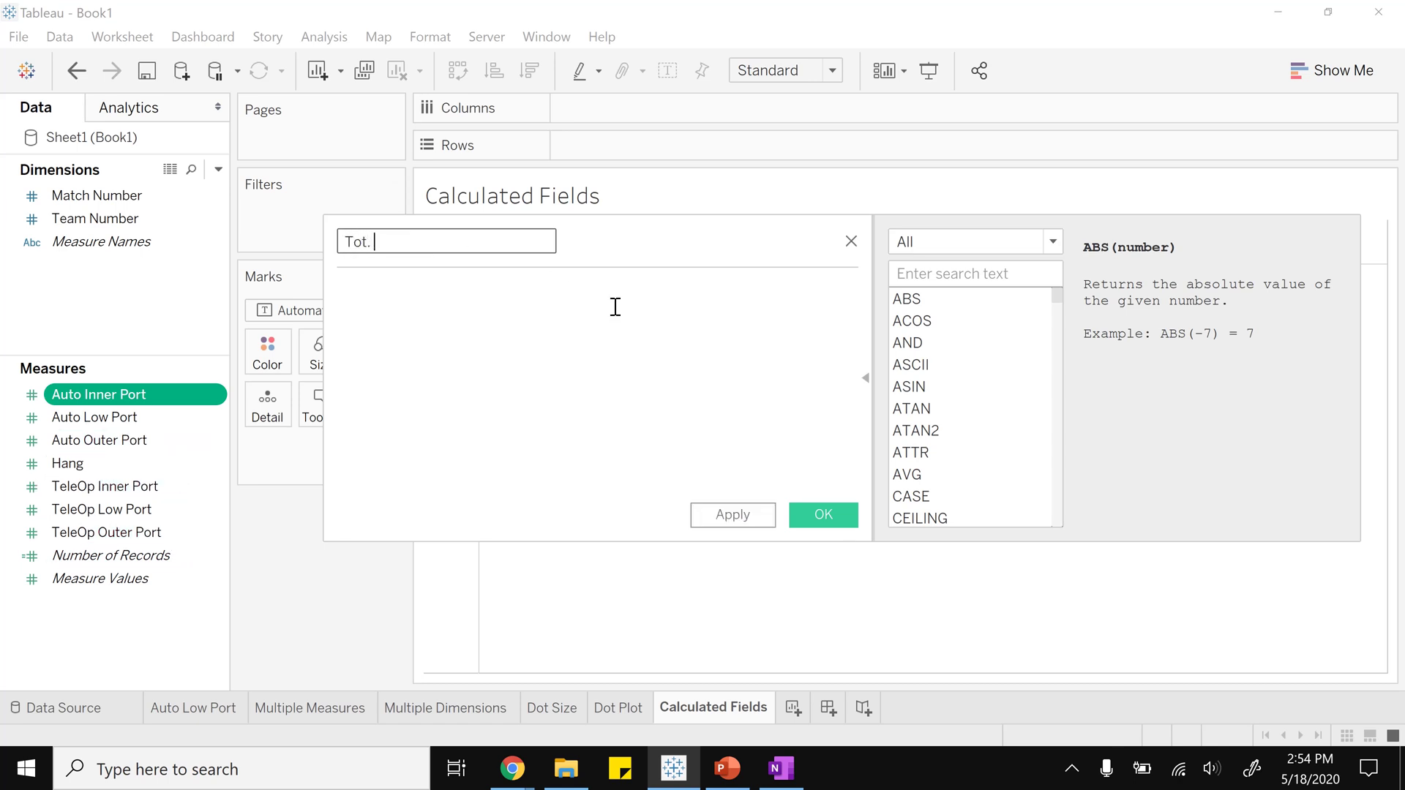
text(Auto PC)
Step: Enter the calculation formula [Auto Inner Port]+[Auto Outer Port]+[Auto Low Port], using the existing measures
click(616, 306)
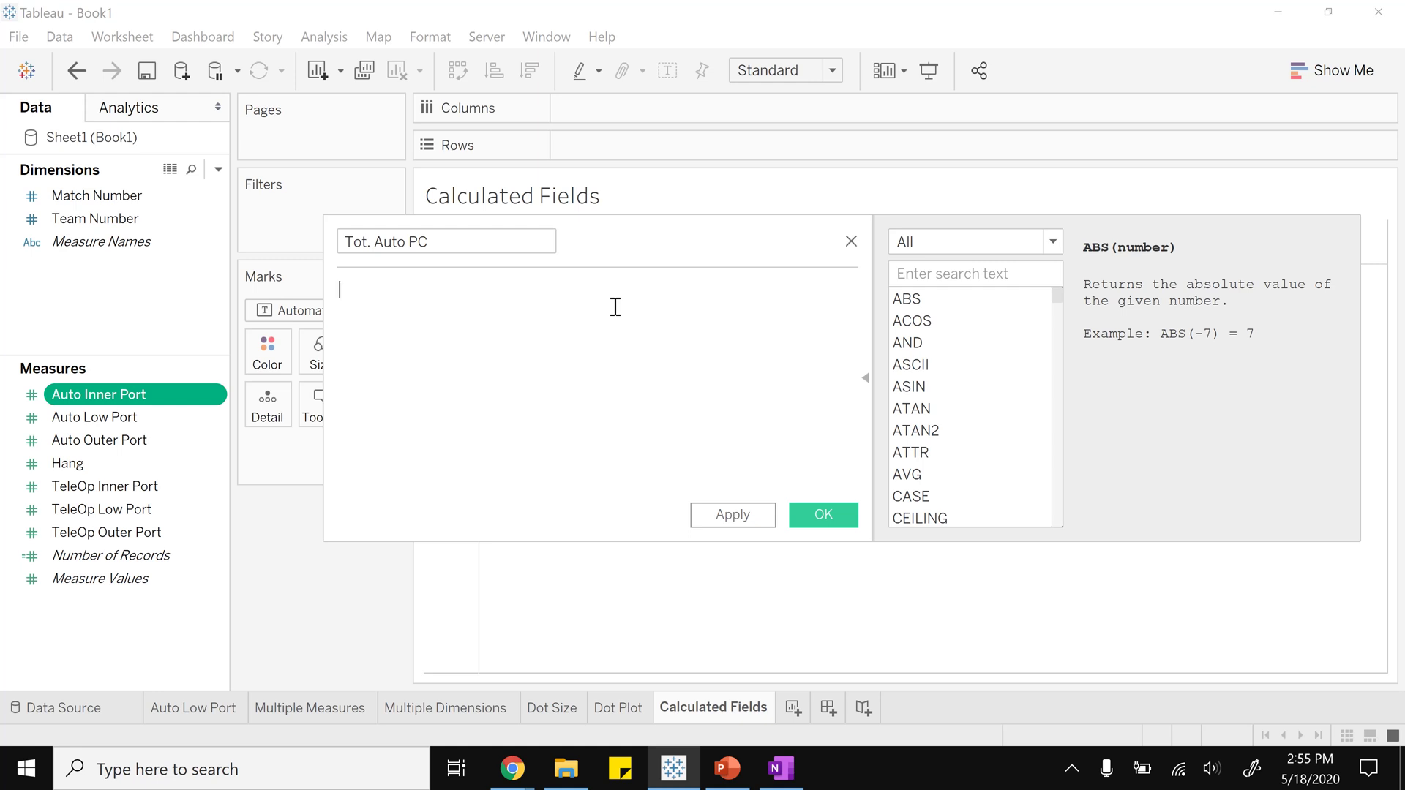
text(Au)
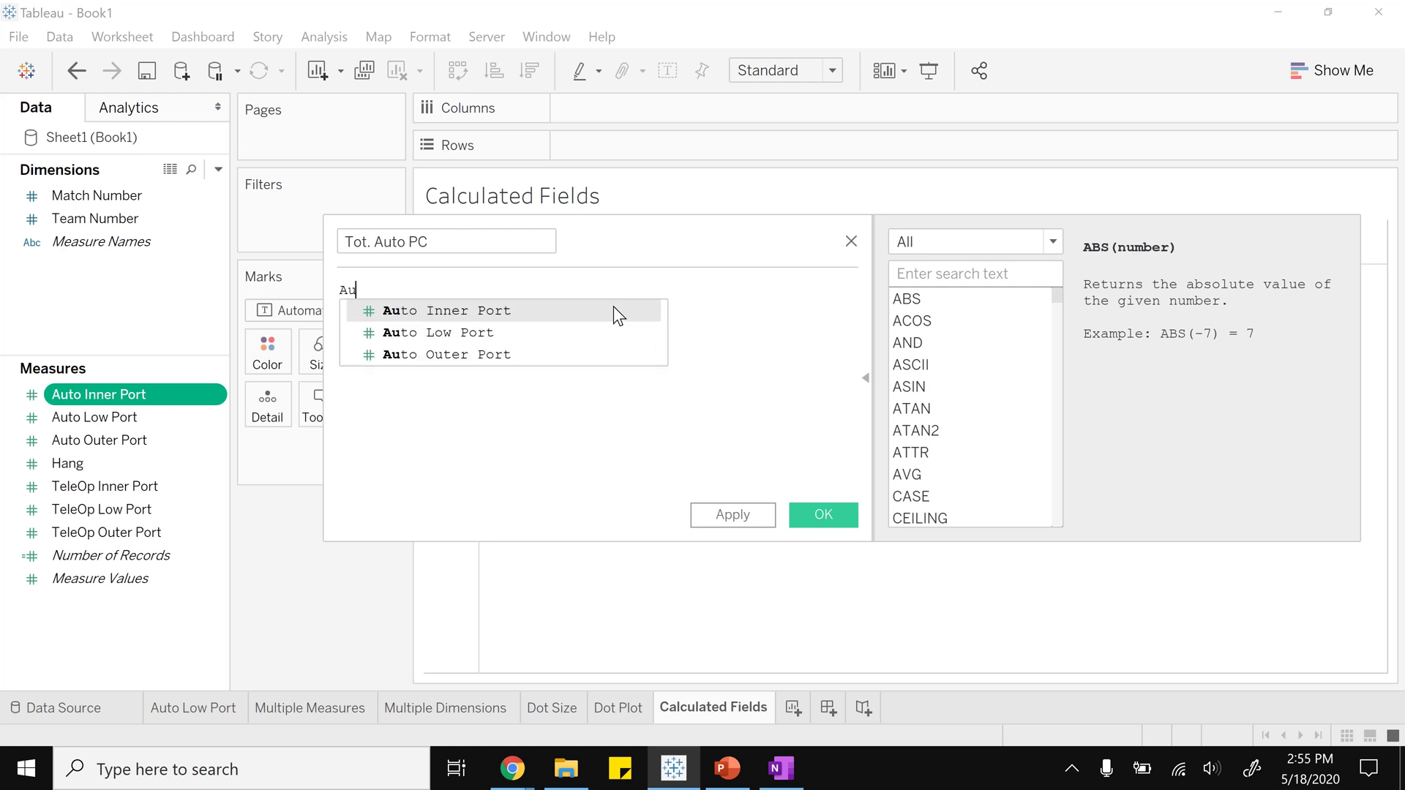
key(BackSpace)
text(uto)
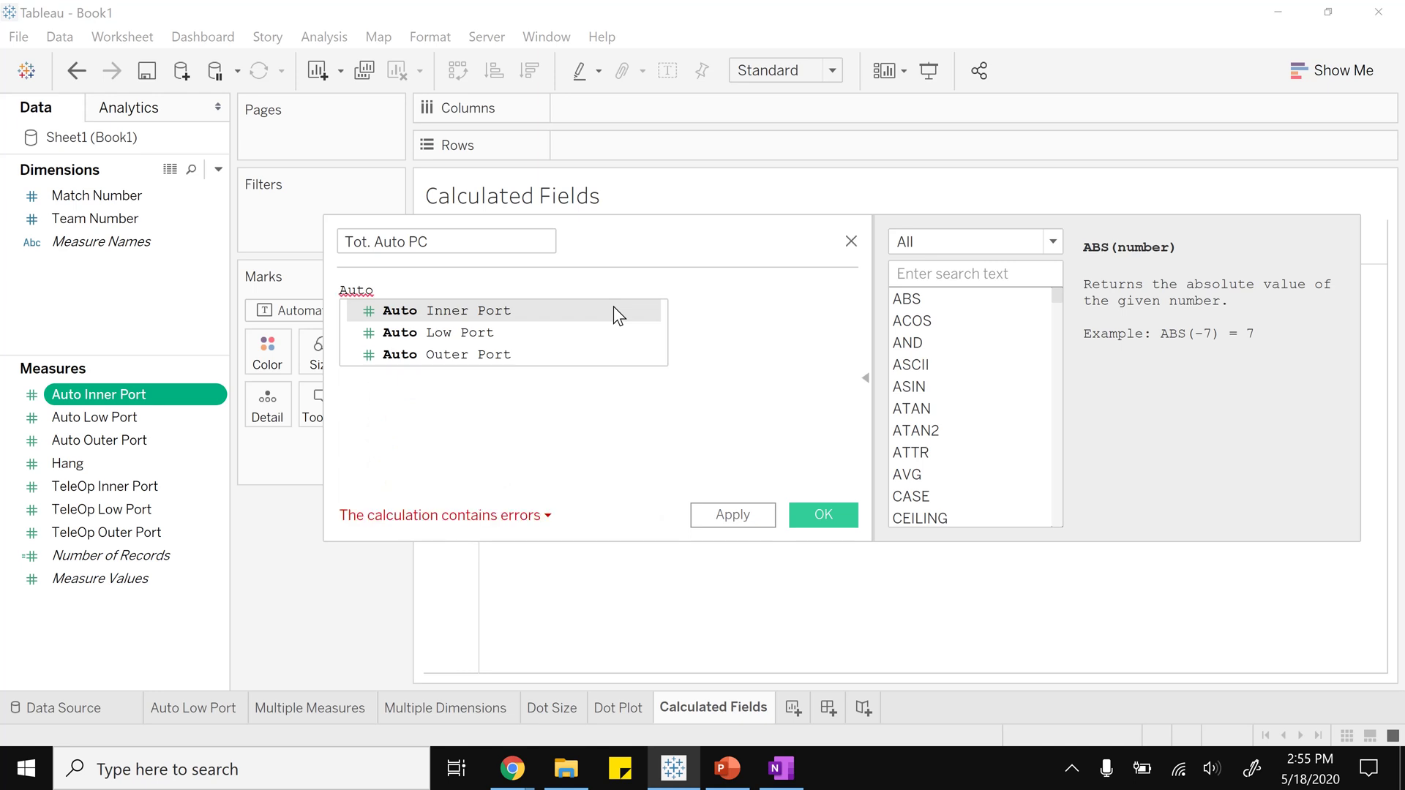
click(395, 311)
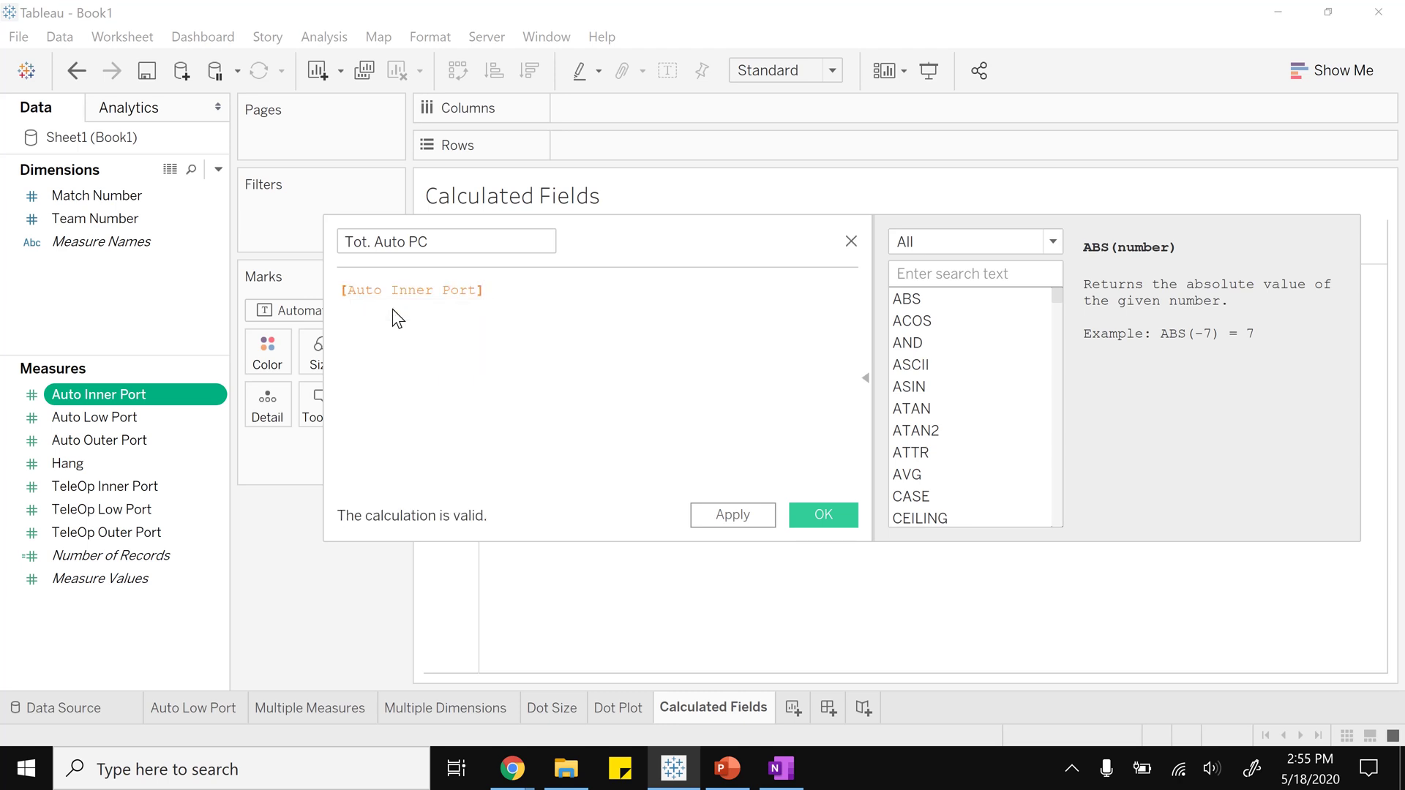
text(+)
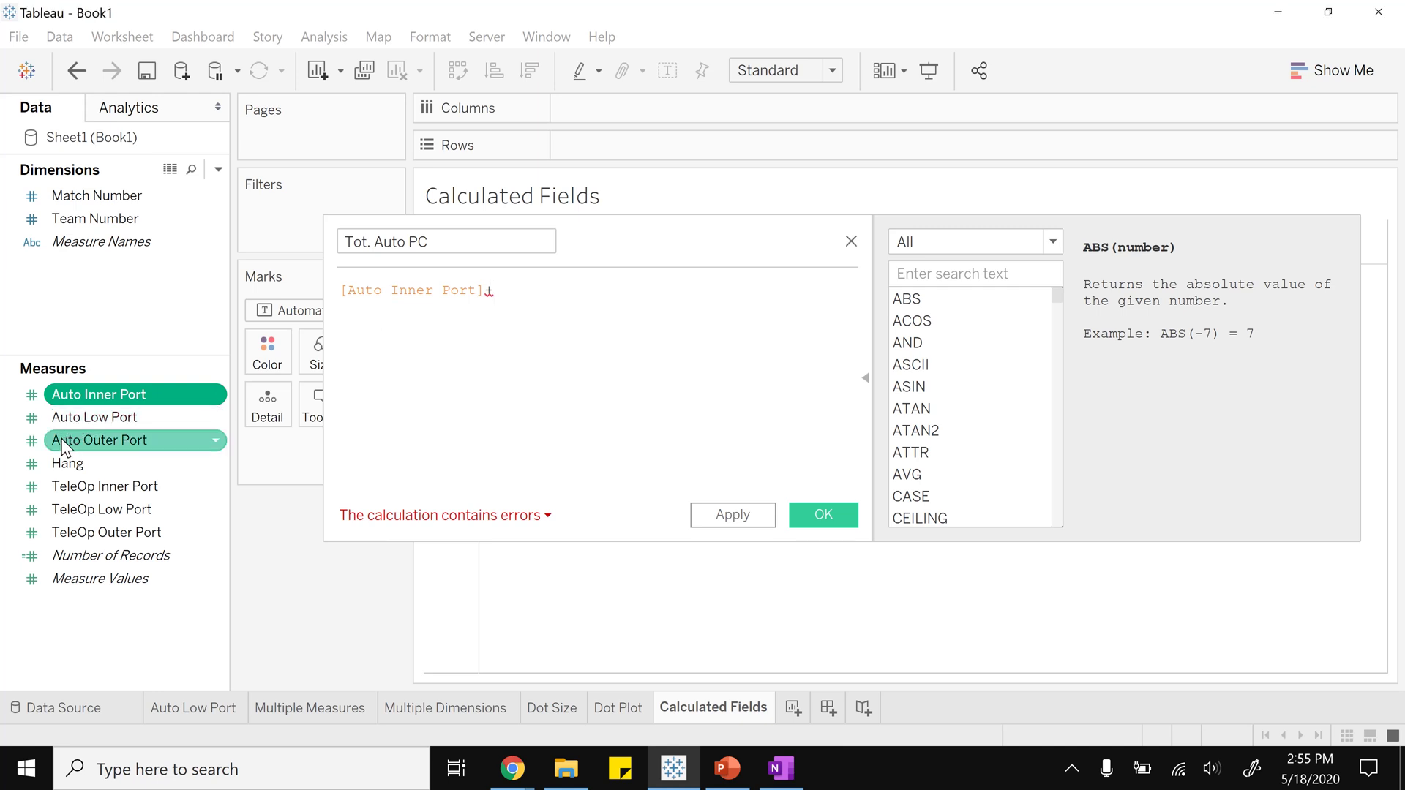
drag(63, 441, 580, 330)
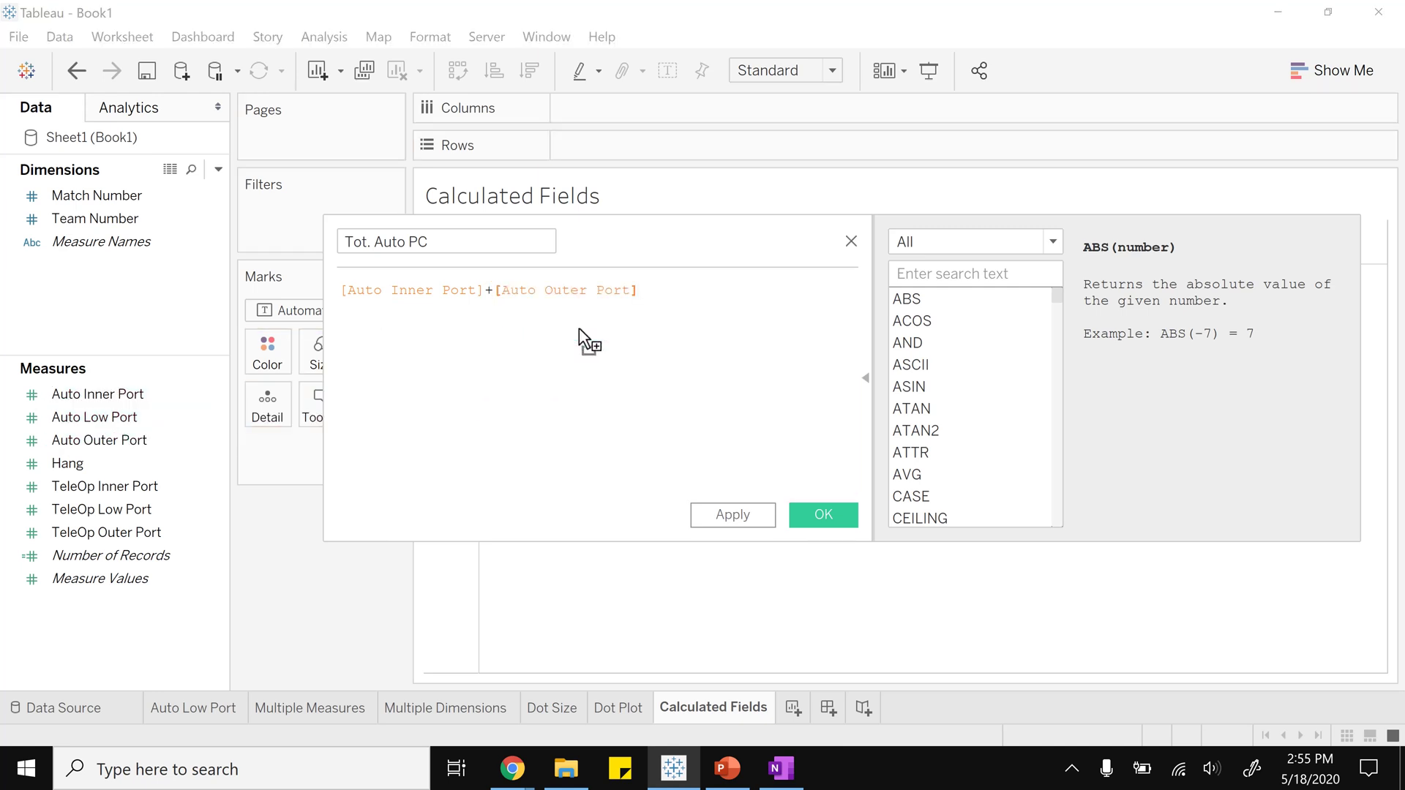
text(+)
drag(116, 419, 641, 367)
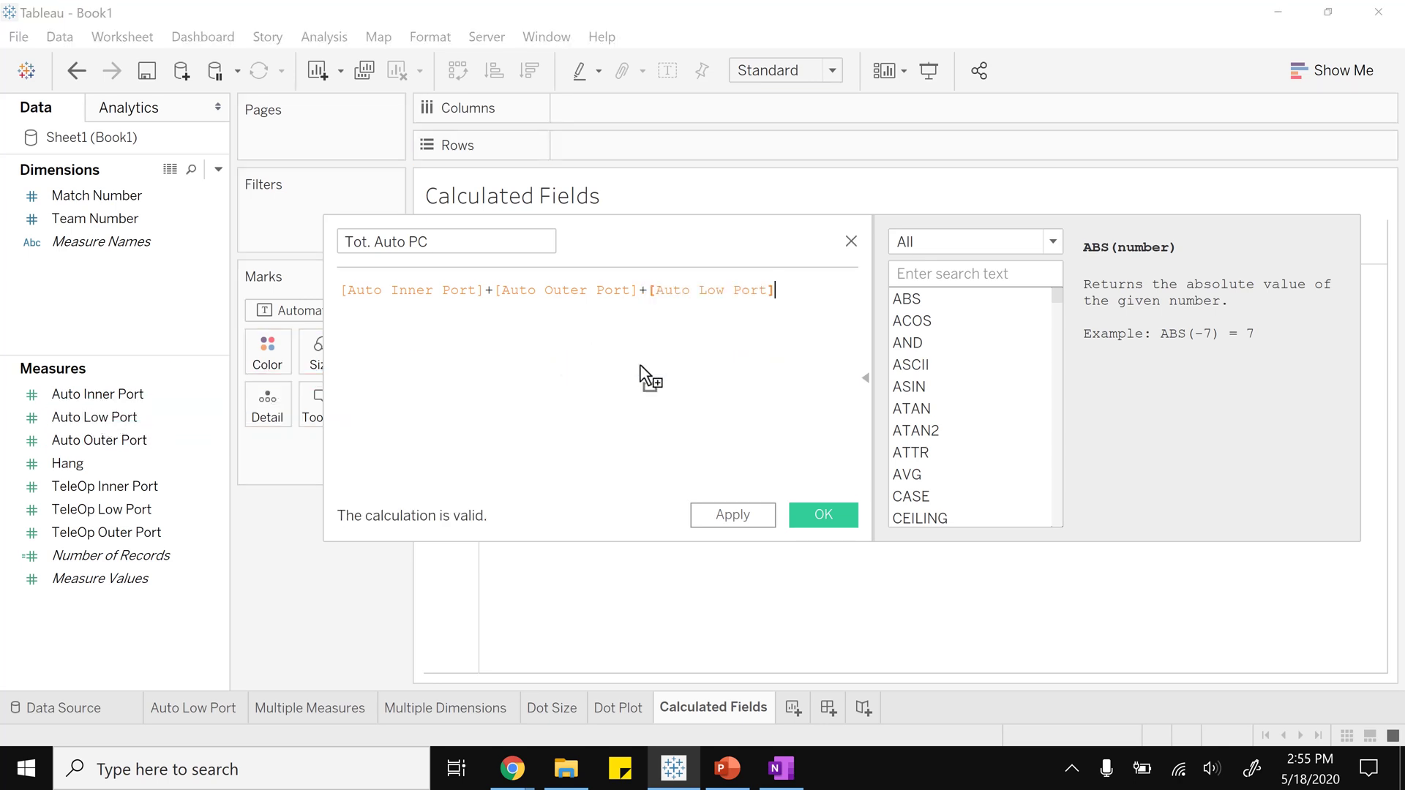
Step: Test the formula with a trailing plus sign, view the calculation's error details, and remove the extra sign
click(417, 235)
text(+)
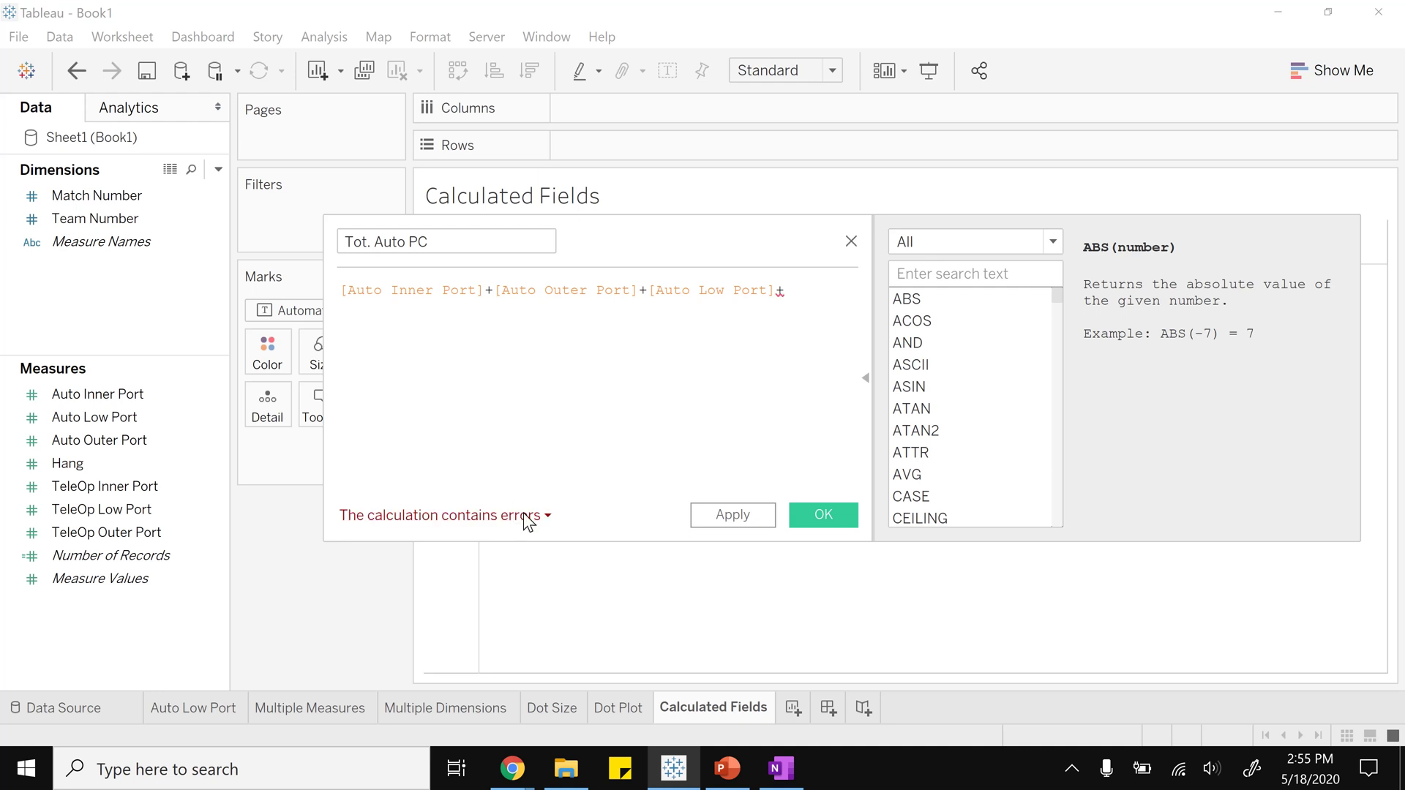
click(526, 518)
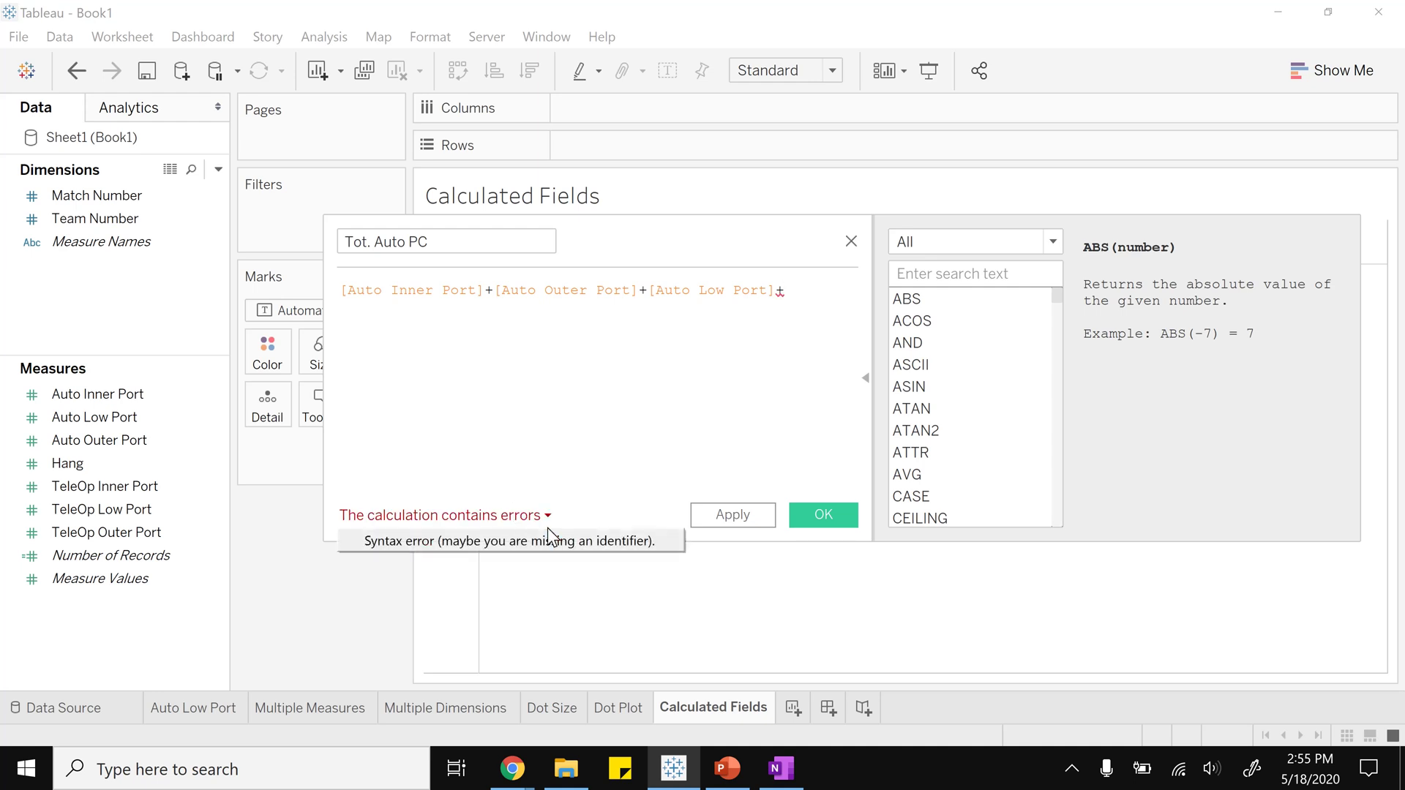
click(792, 290)
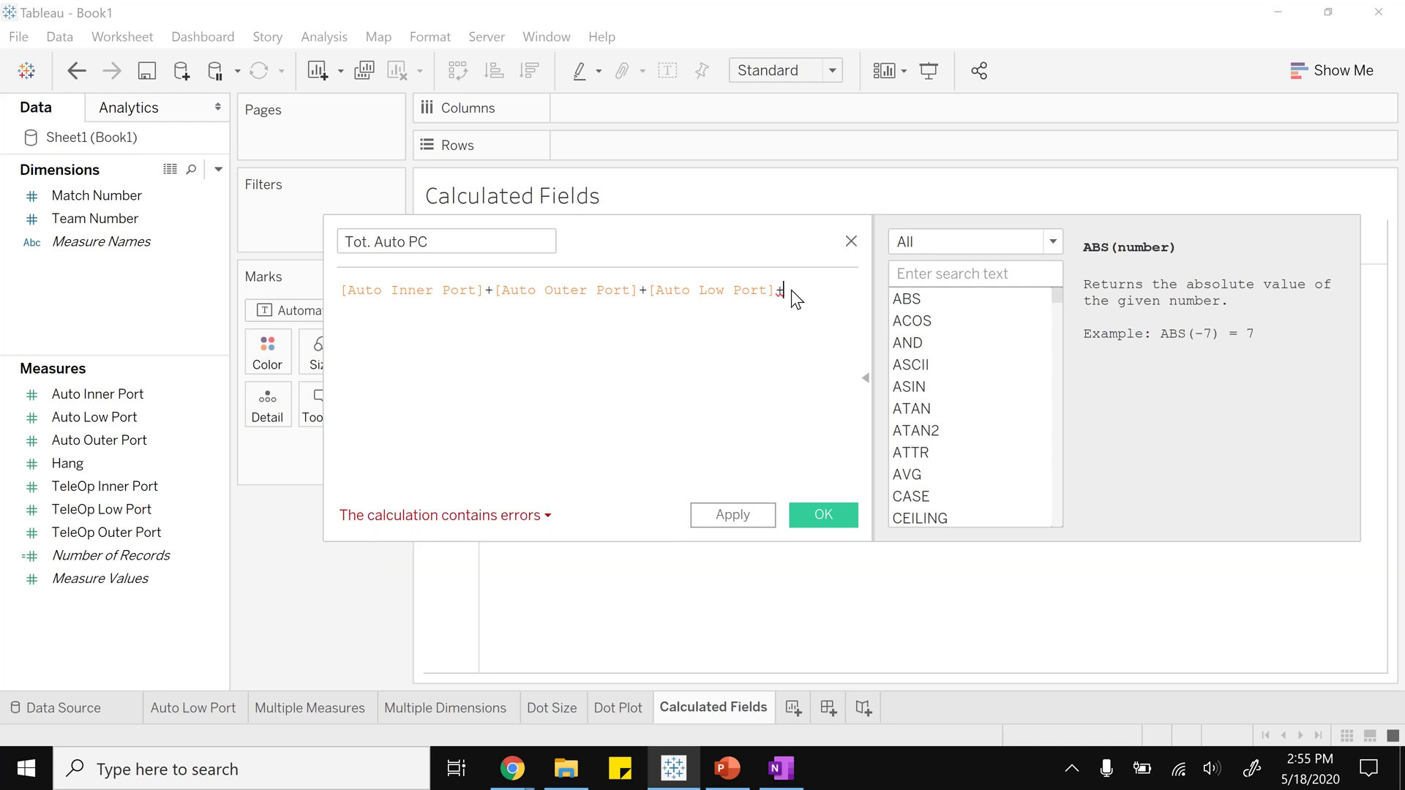
key(BackSpace)
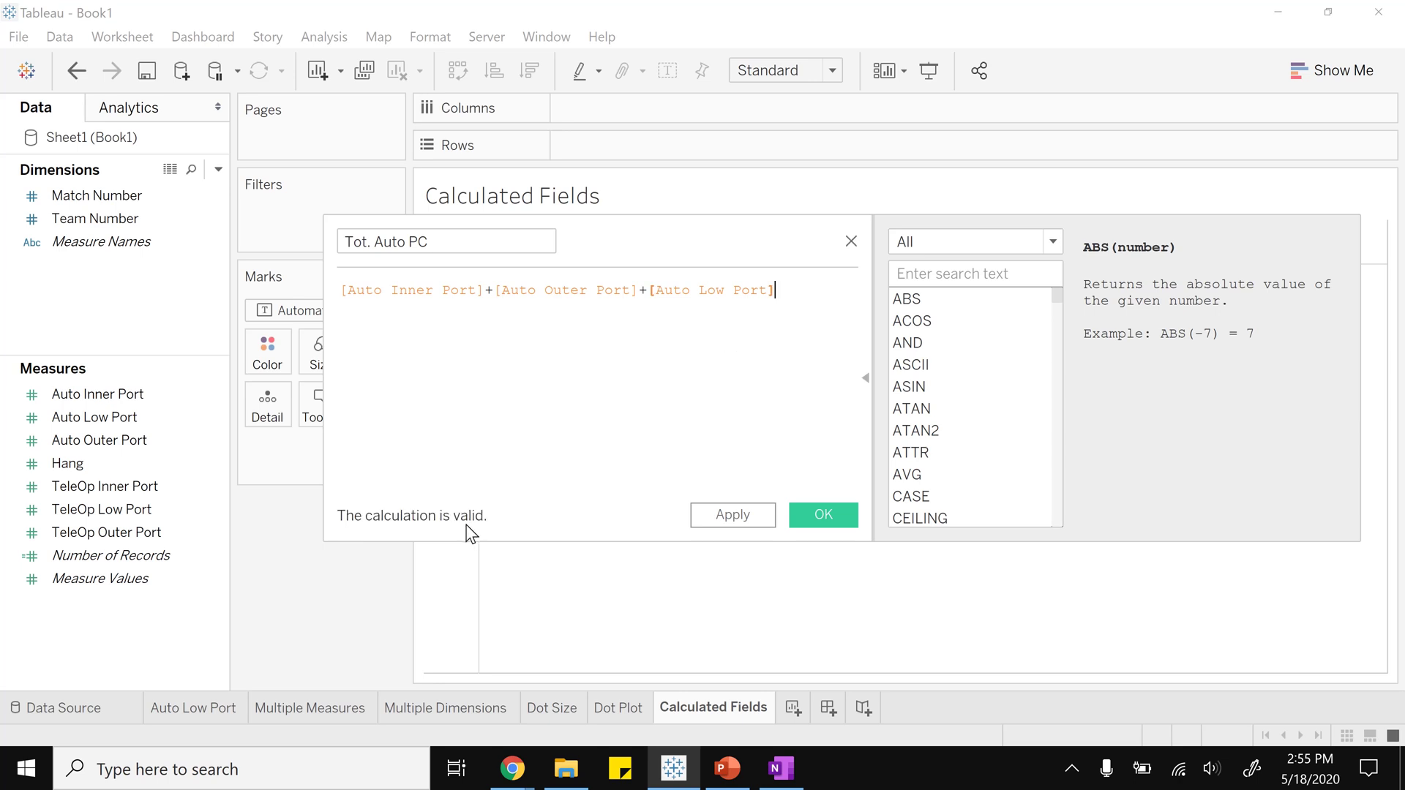
Step: Save the Tot. Auto PC calculated field
click(848, 514)
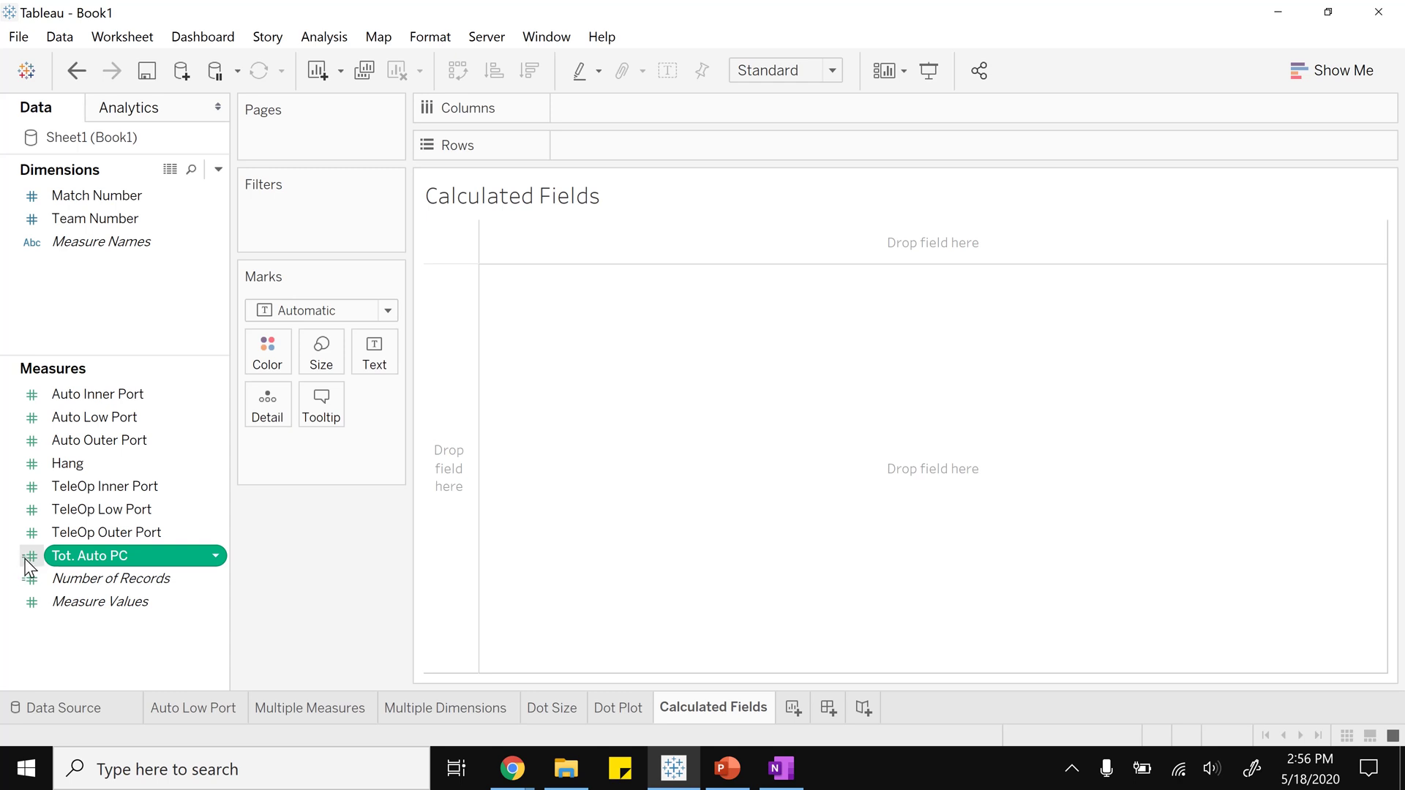
Step: Chart Tot. Auto PC as rows against Team Number as columns, and sort the teams in descending order
drag(27, 567, 293, 273)
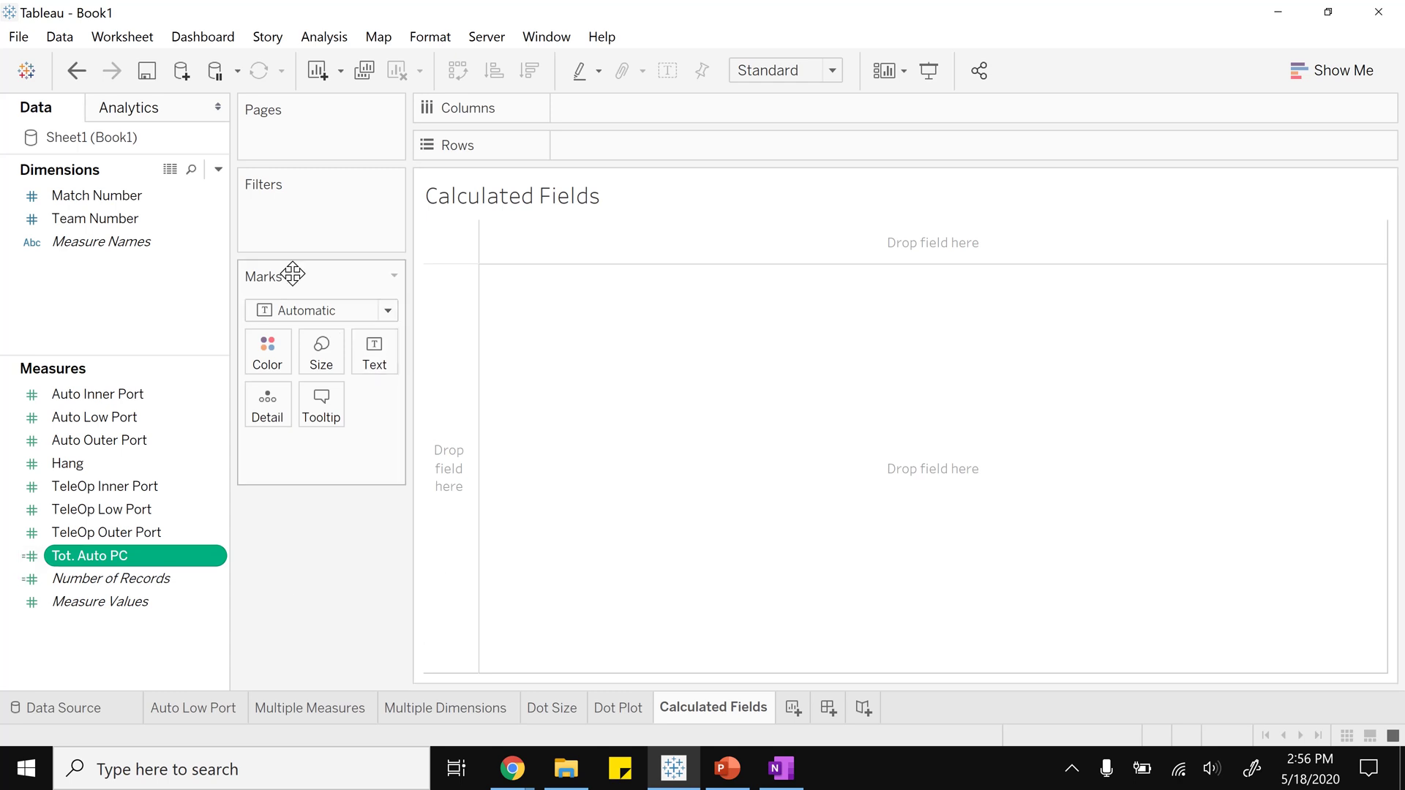
drag(95, 219, 621, 130)
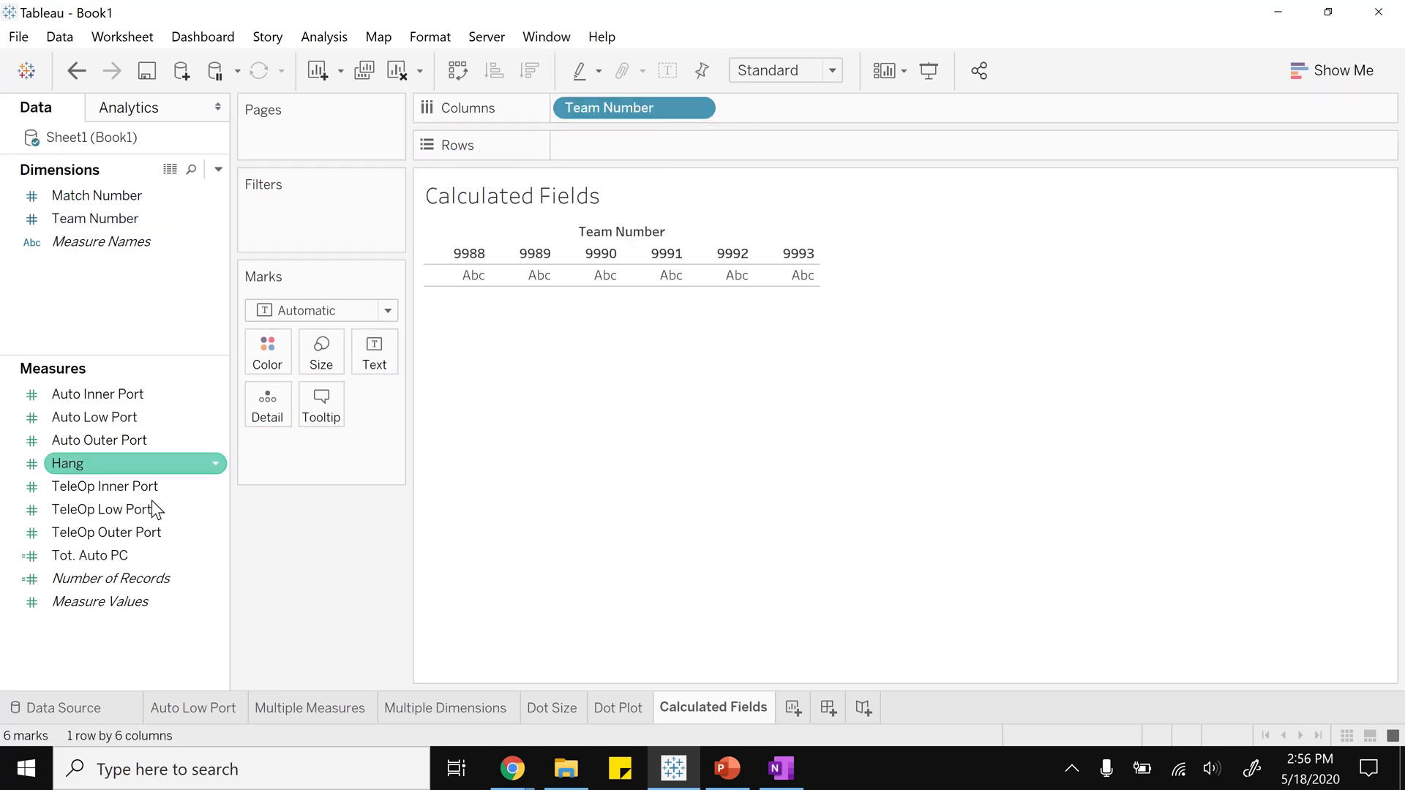
drag(88, 555, 659, 156)
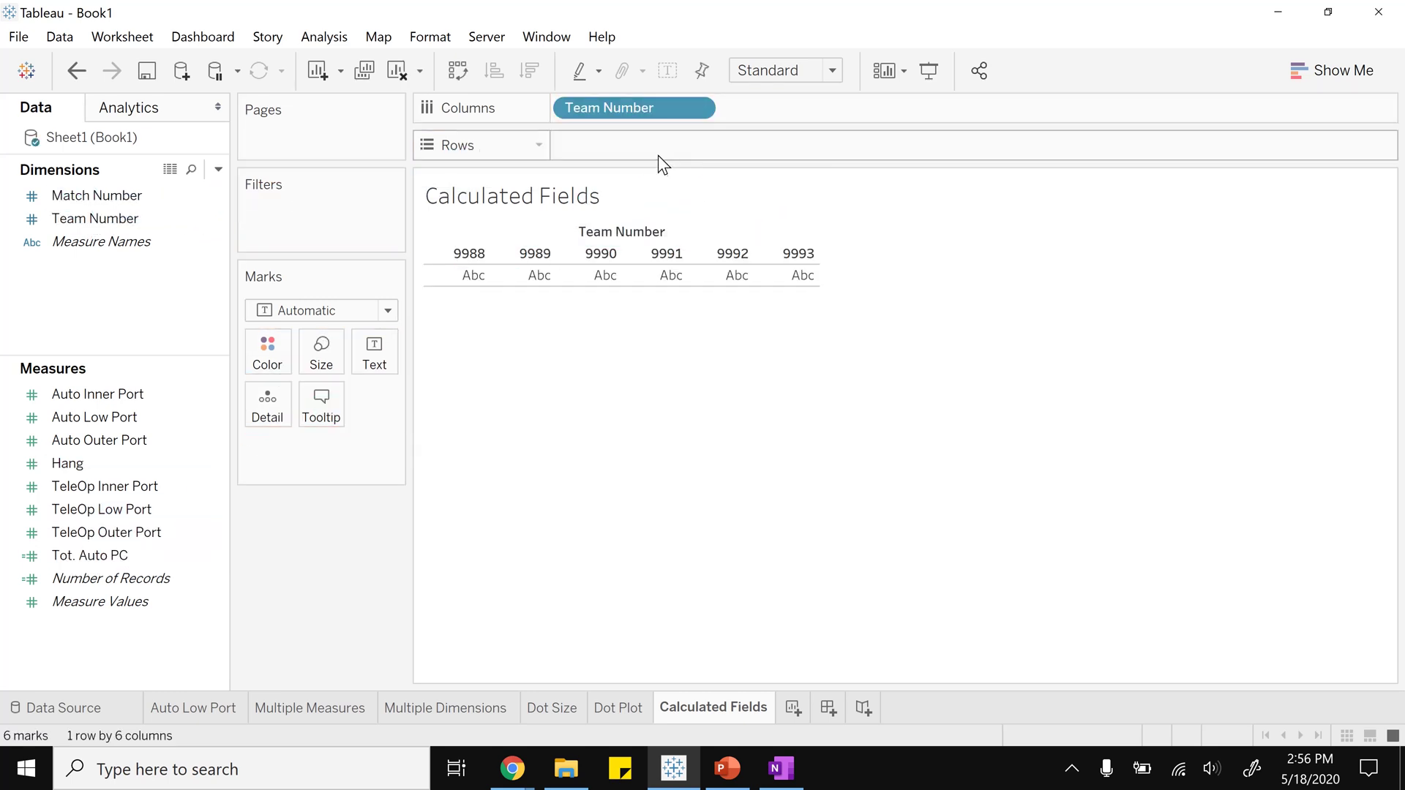
drag(87, 556, 622, 157)
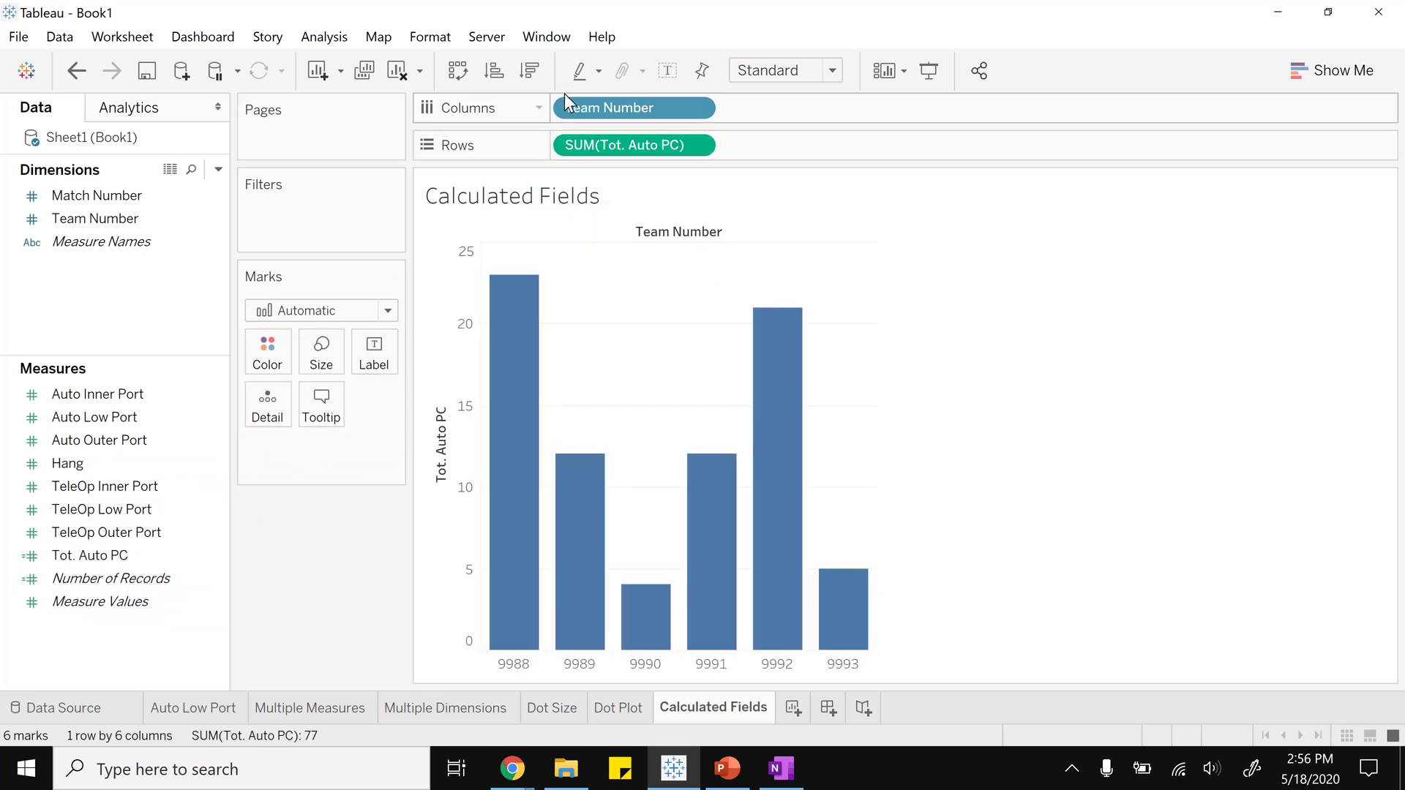
click(532, 71)
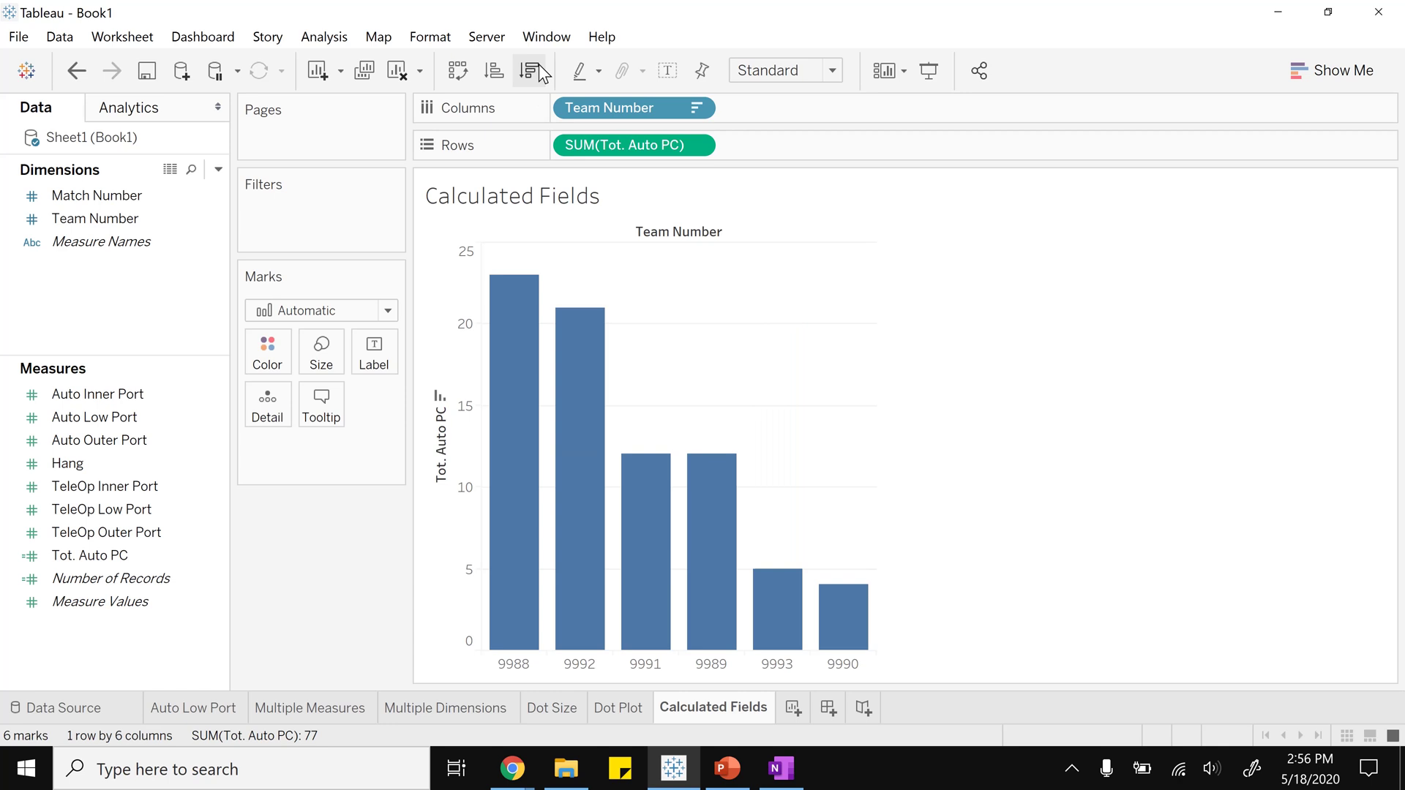
click(62, 397)
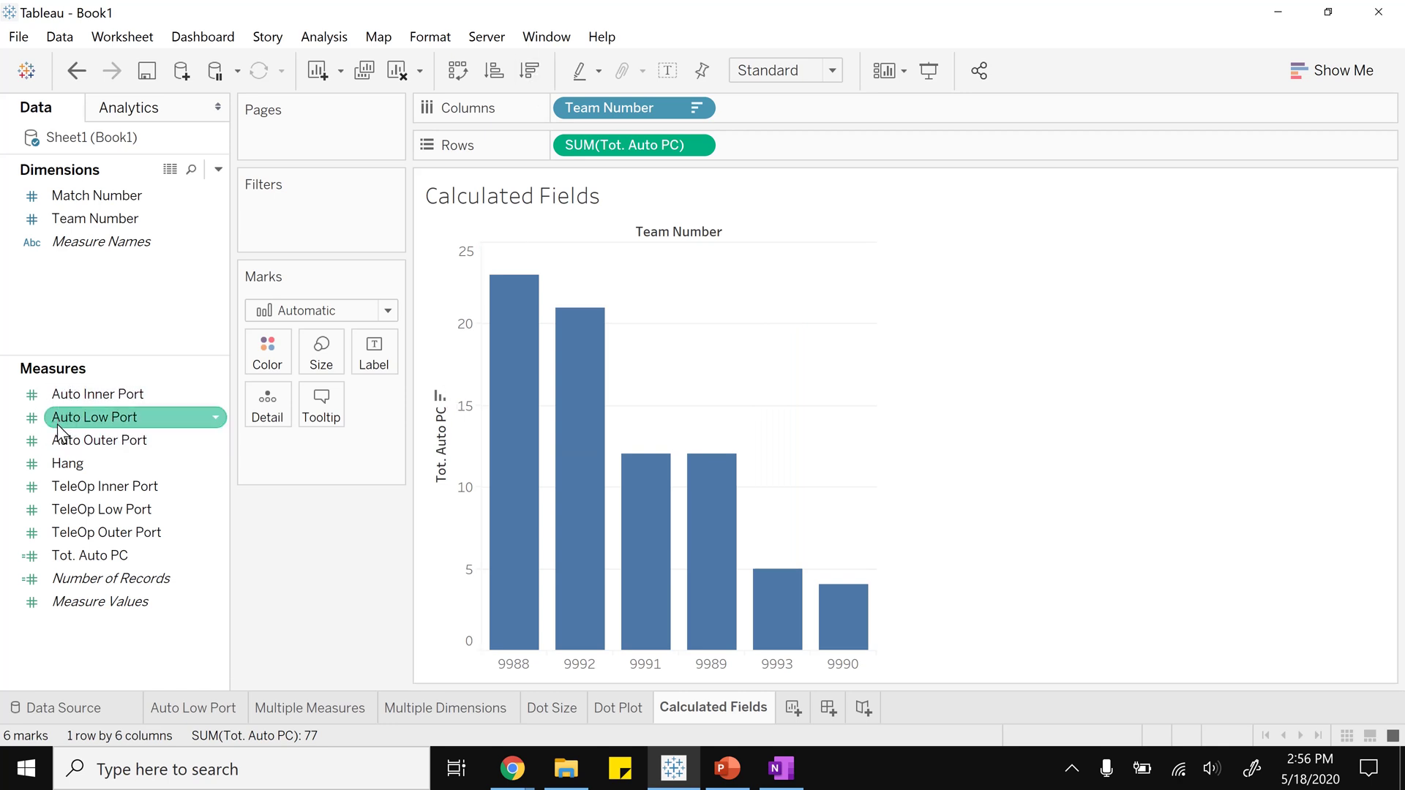
Step: Inspect team 9988's bar details and change the aggregation of Tot. Auto PC on the rows to Average
mouse_move(502, 323)
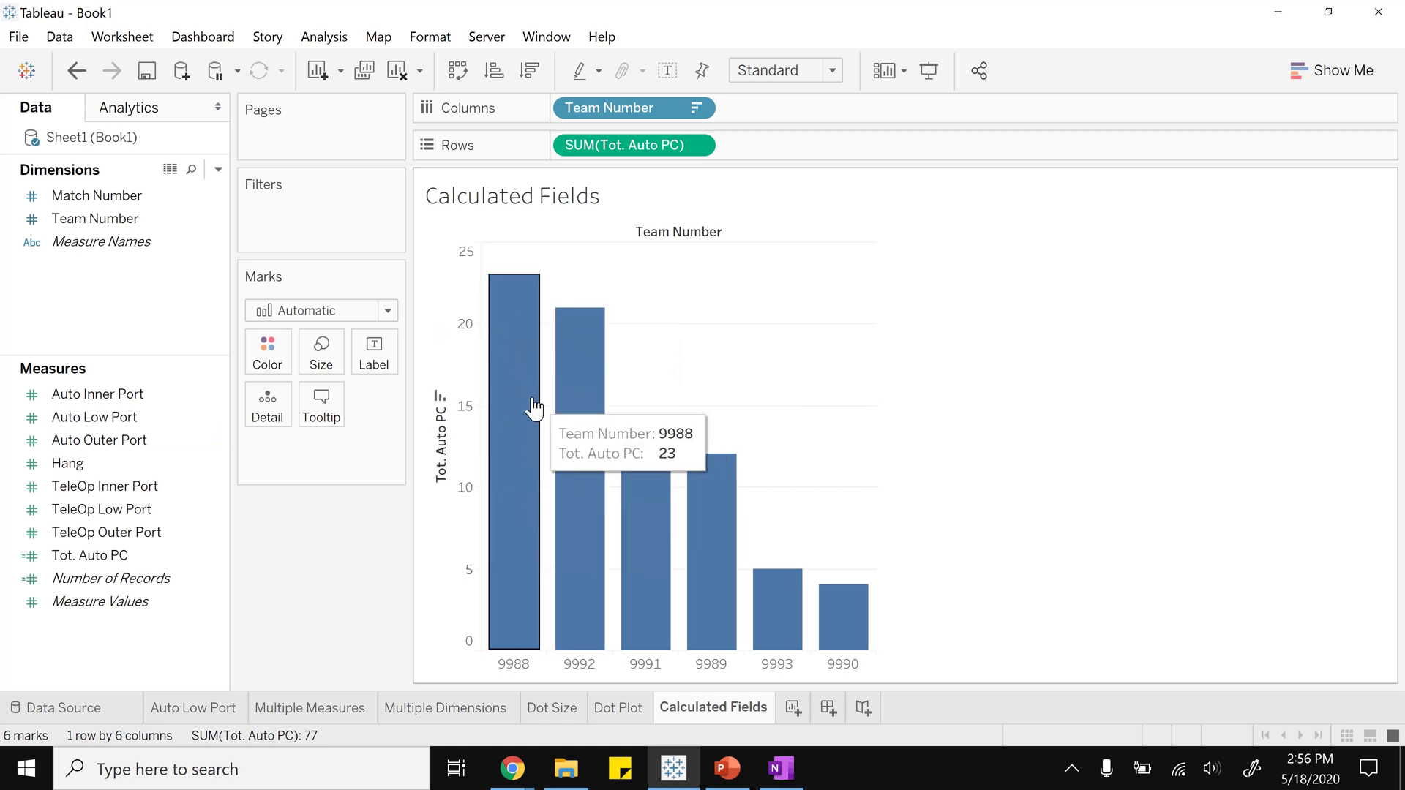
click(699, 146)
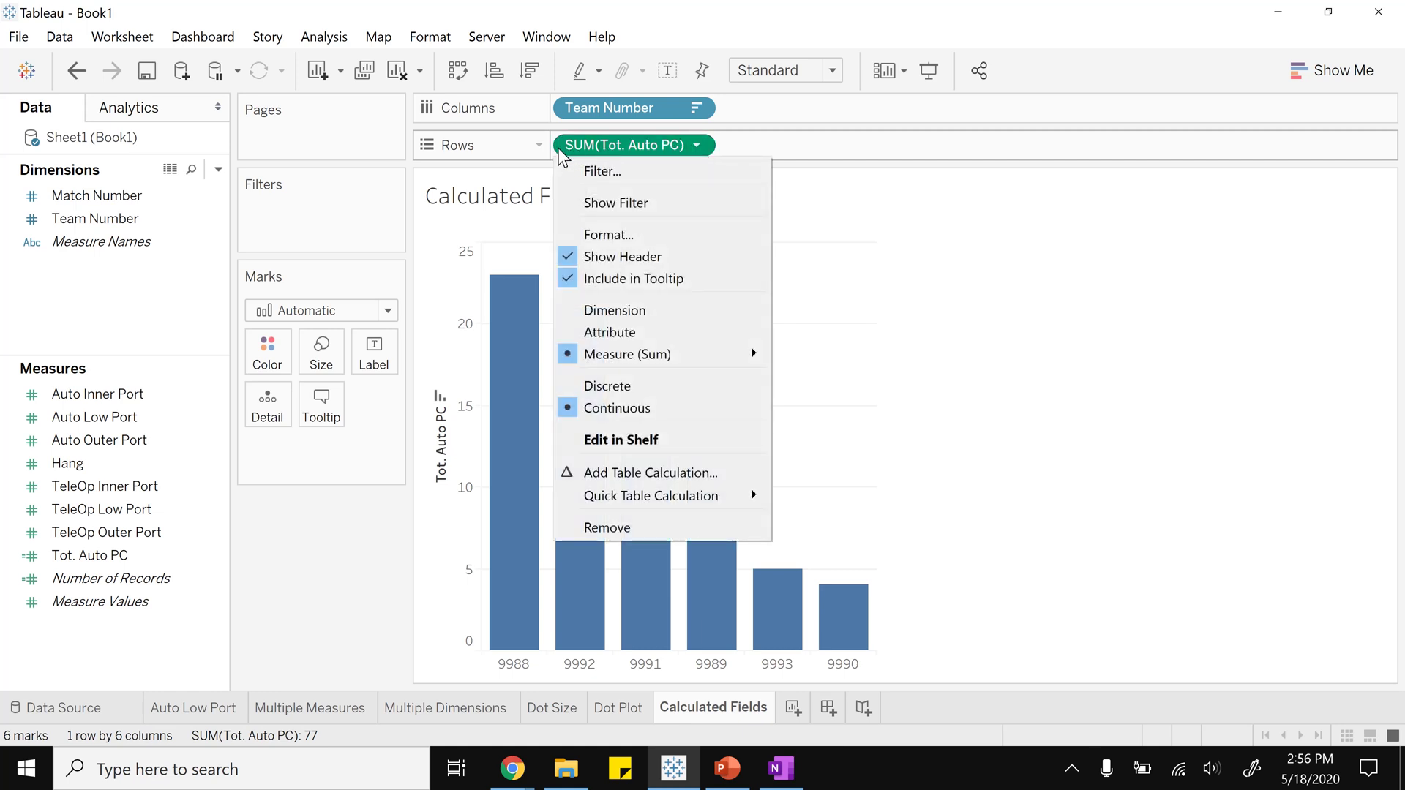
click(888, 242)
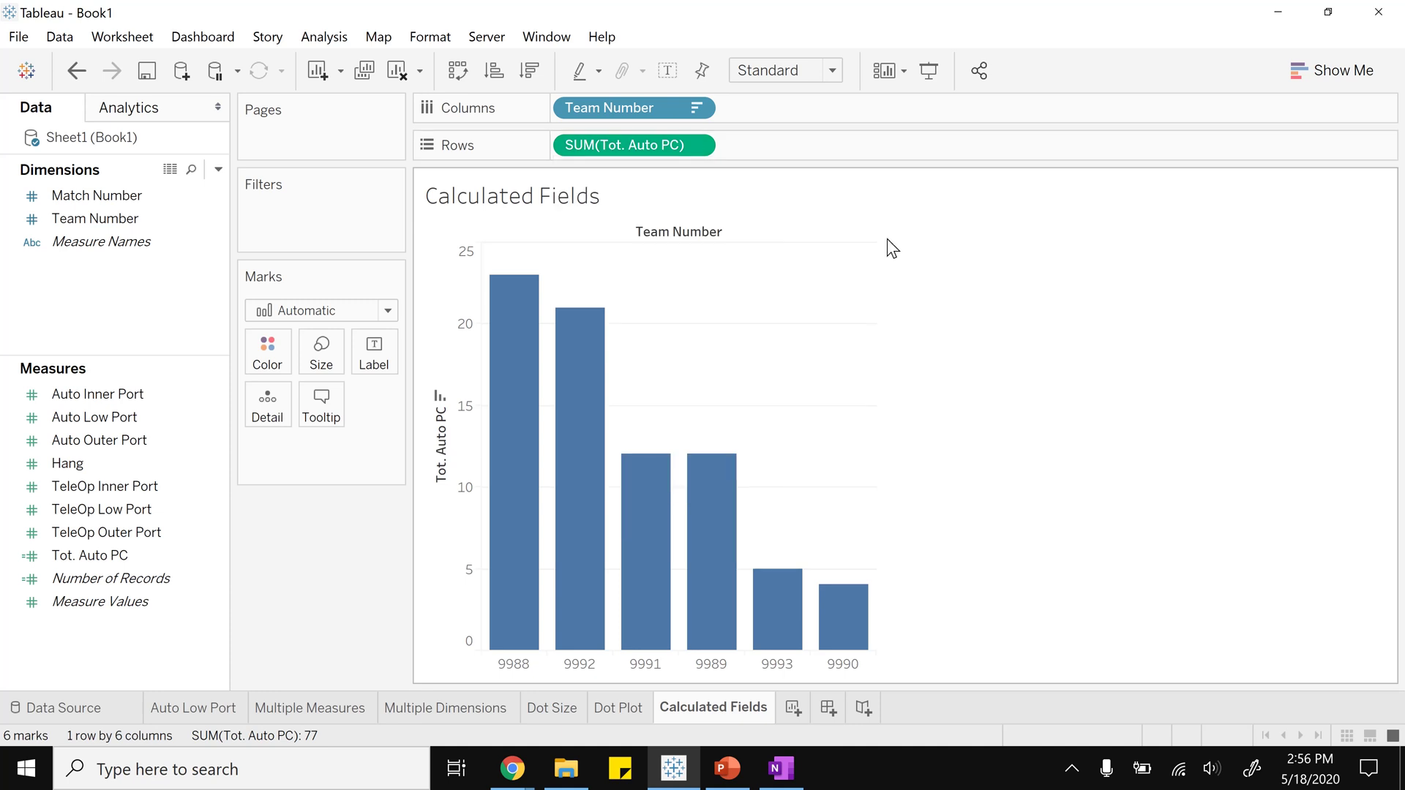
click(699, 150)
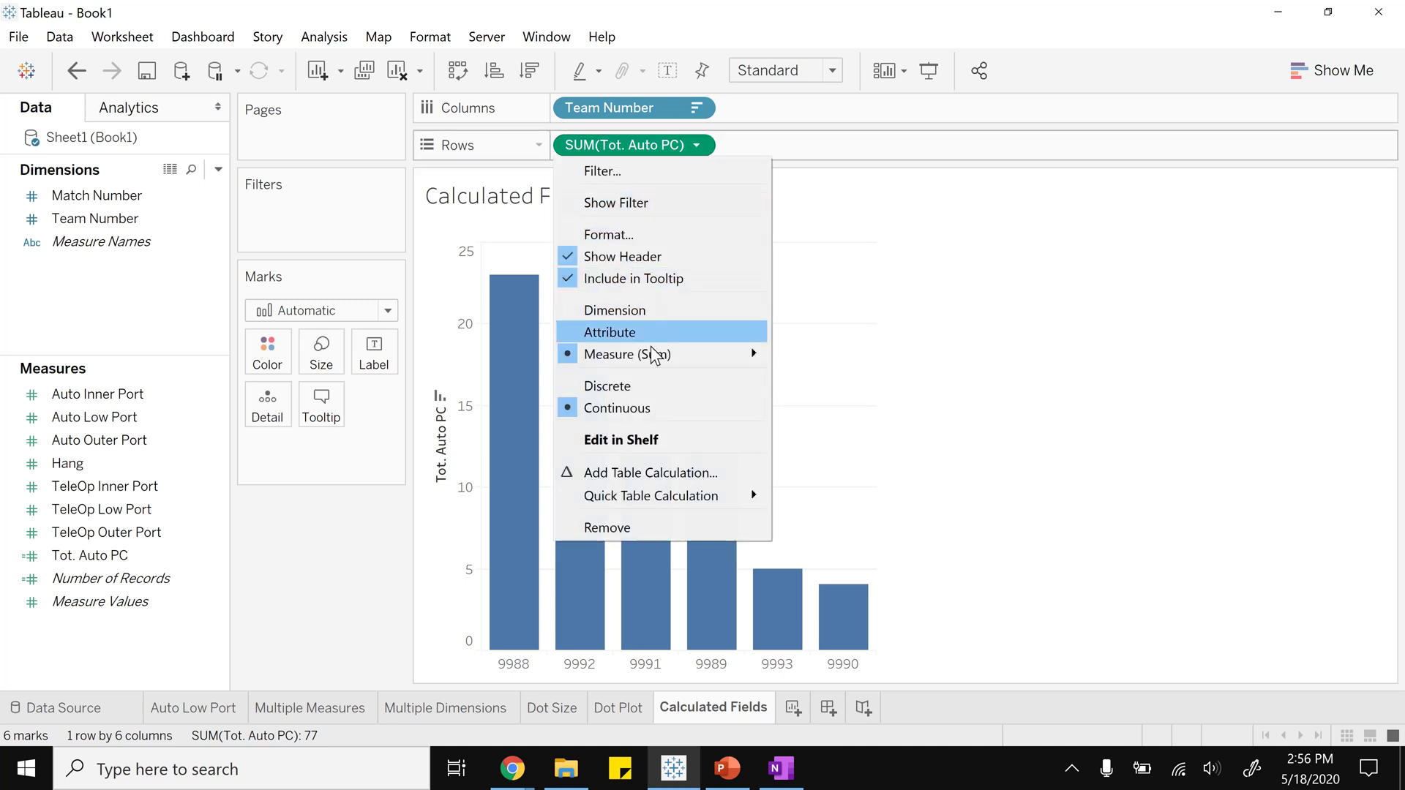
mouse_move(655, 353)
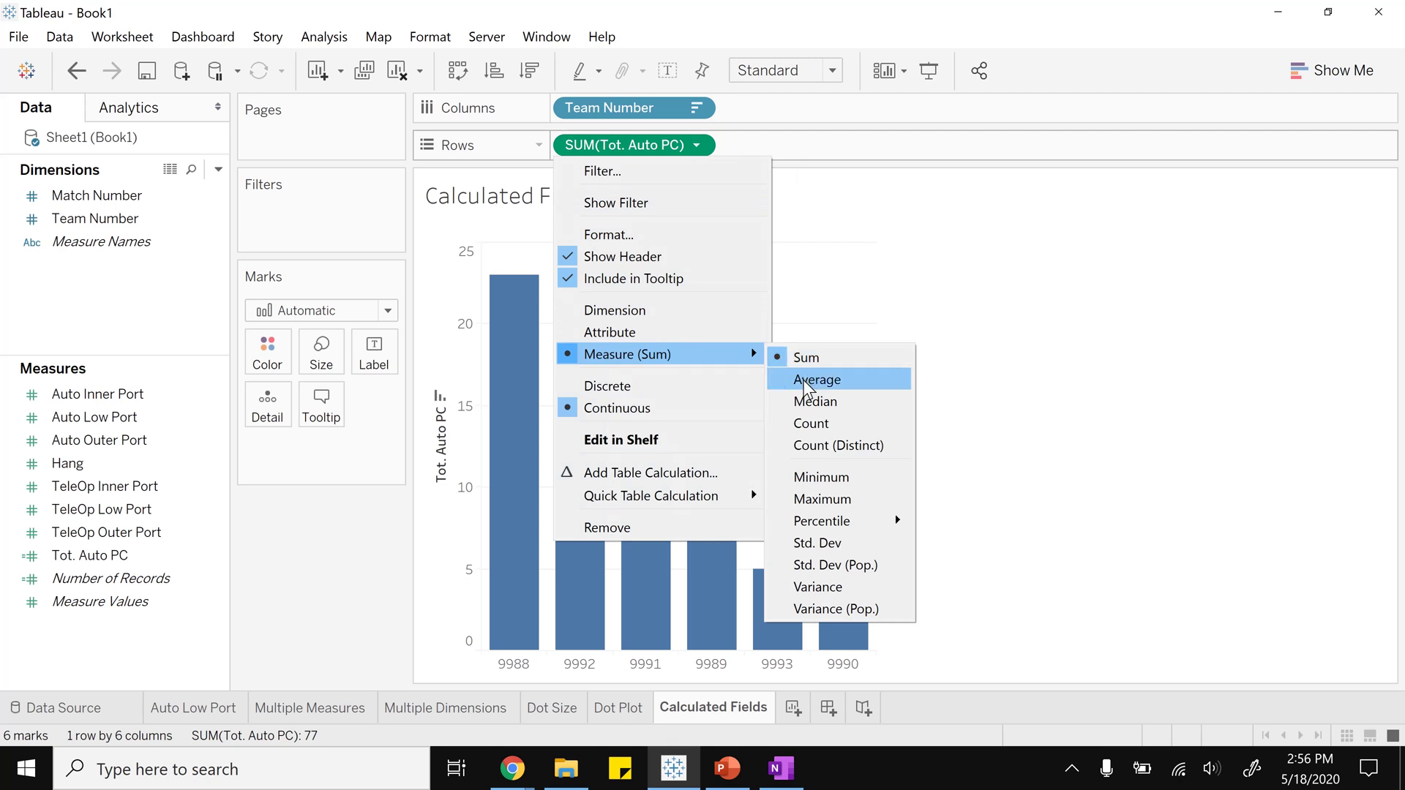
click(805, 388)
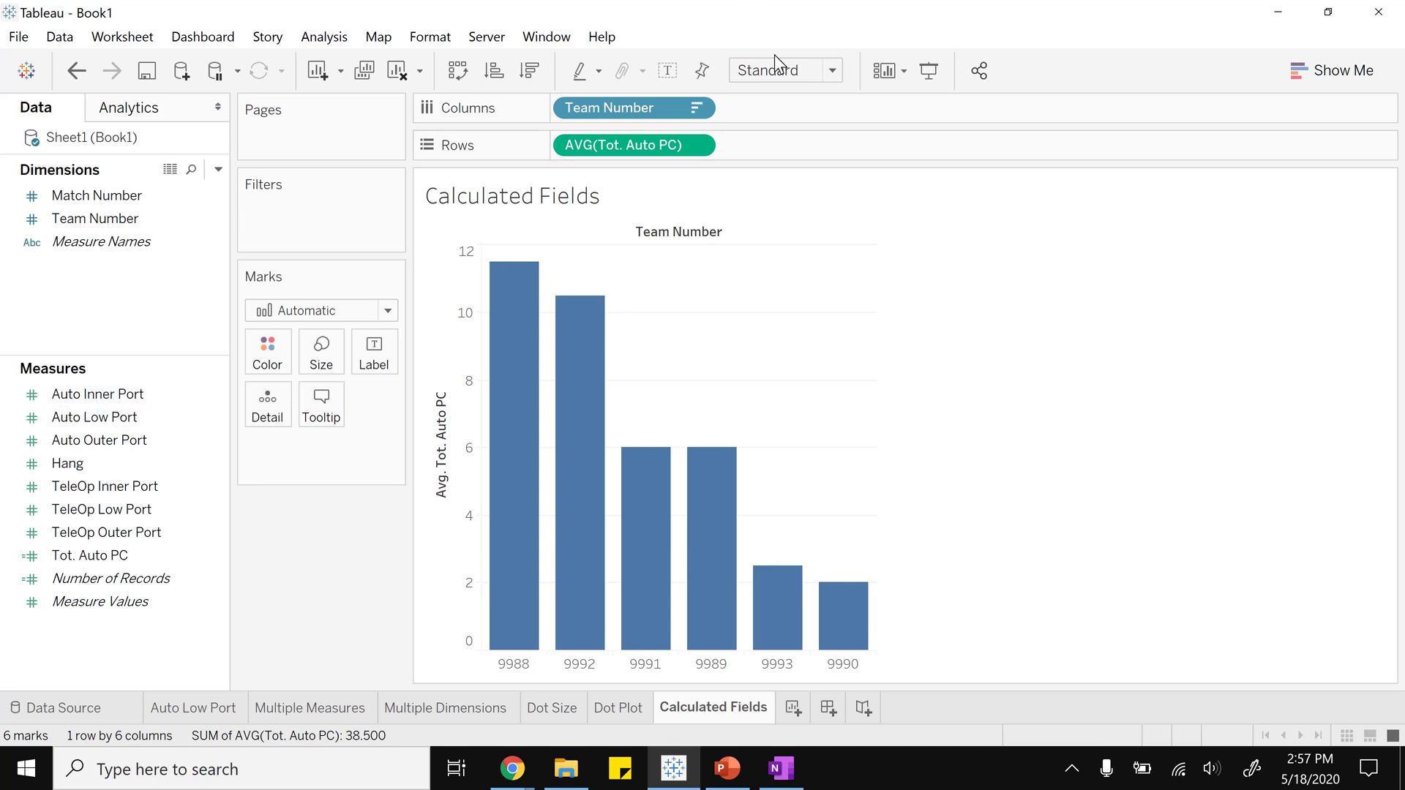
Step: Switch the aggregation of Tot. Auto PC on the rows to Count
click(697, 146)
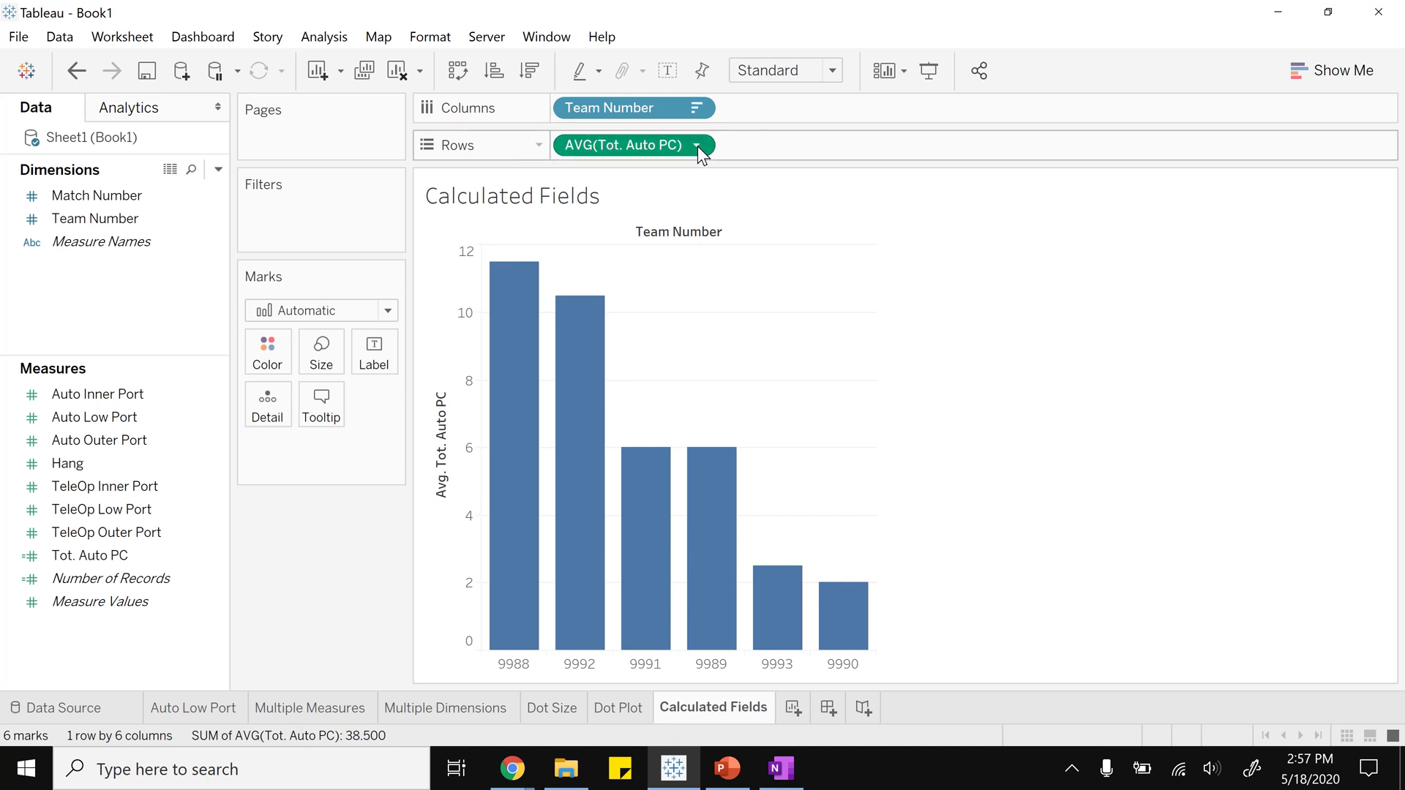
mouse_move(658, 358)
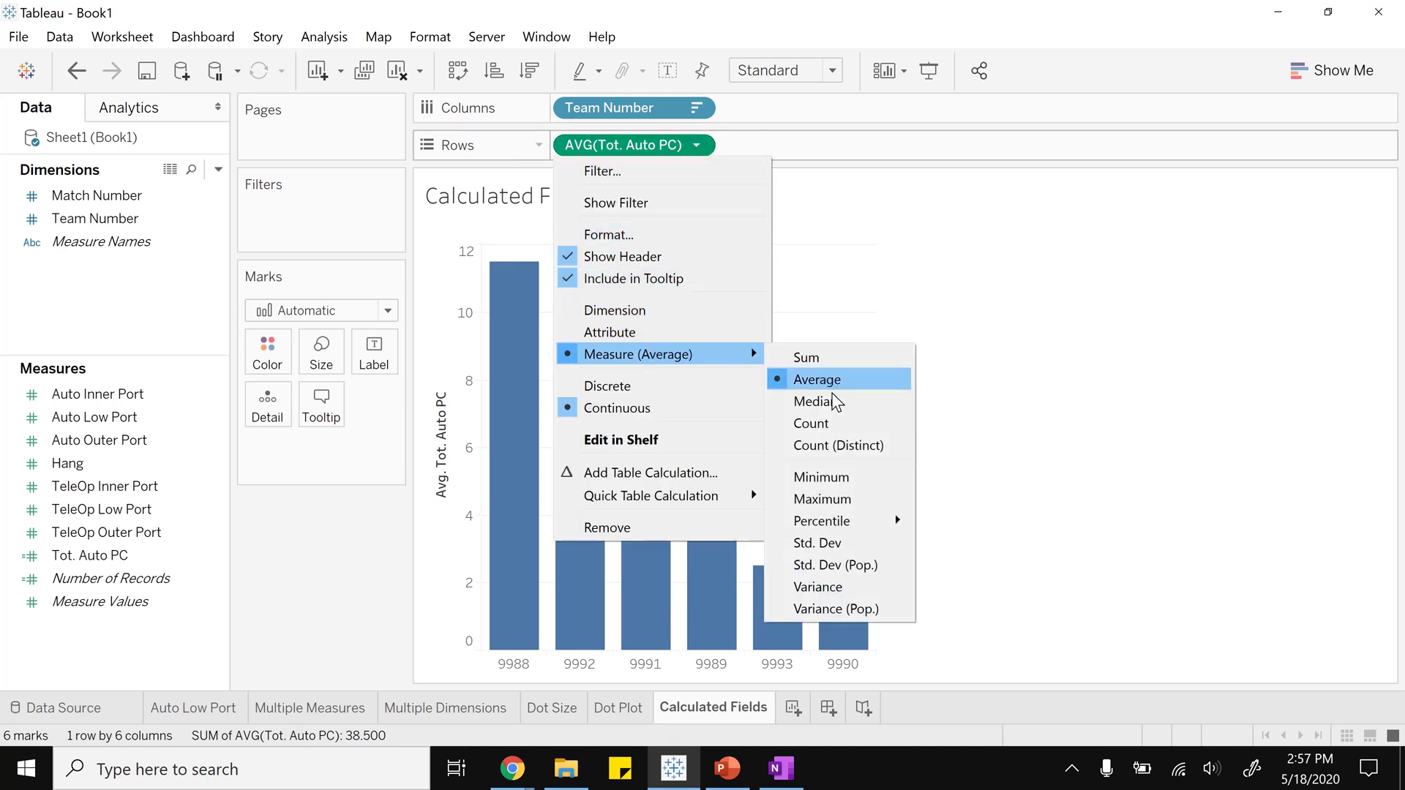
click(824, 426)
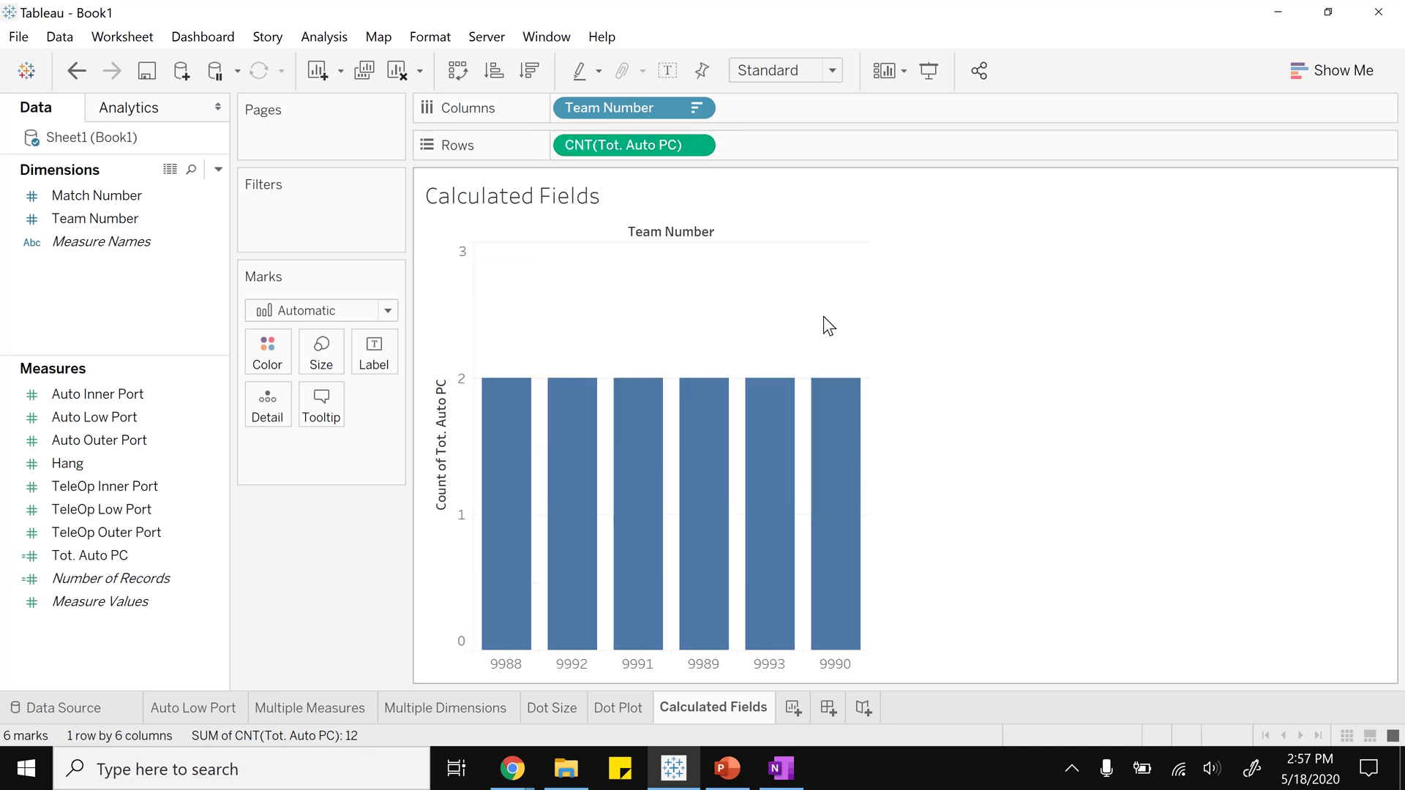
Step: Set the aggregation of Tot. Auto PC on the rows back to Sum
click(694, 146)
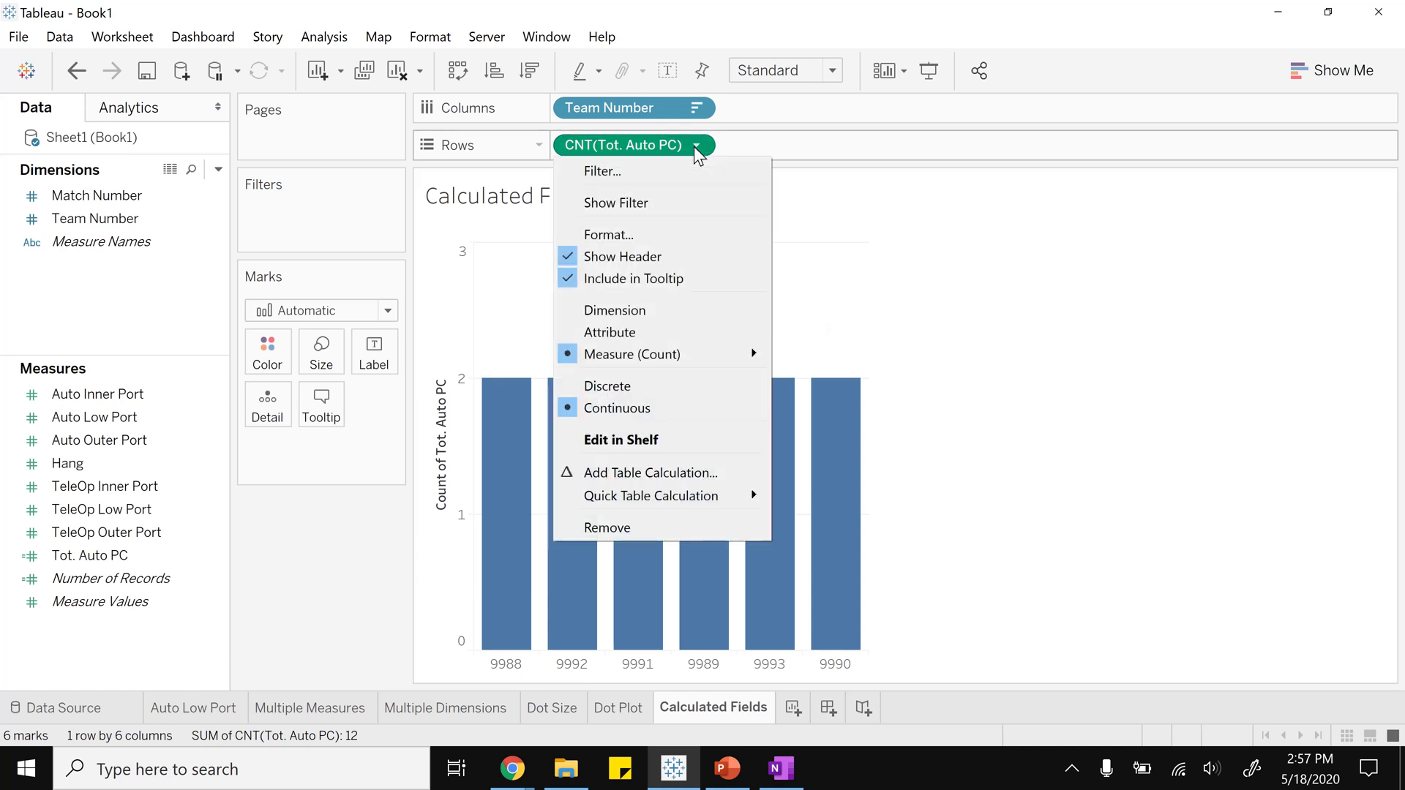
mouse_move(668, 354)
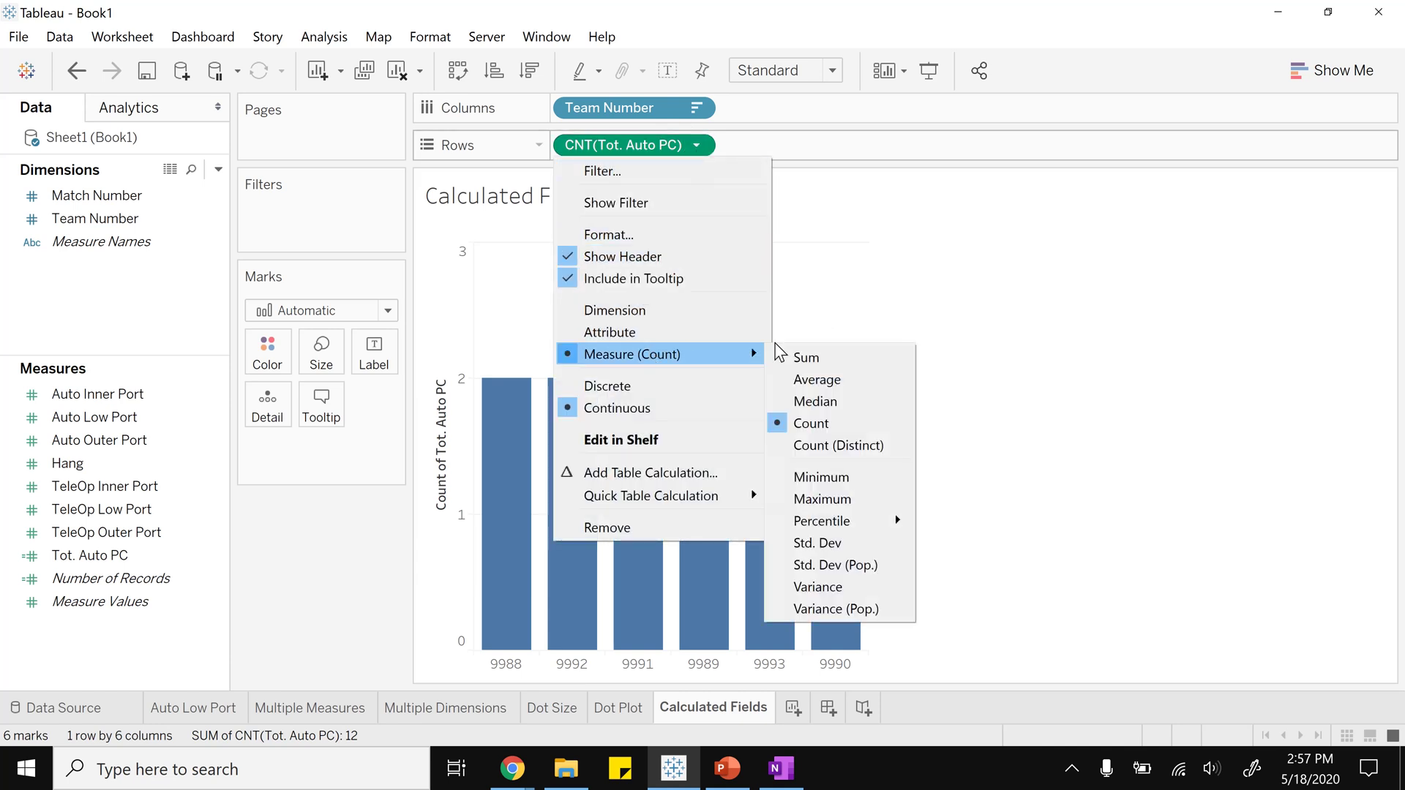
click(836, 361)
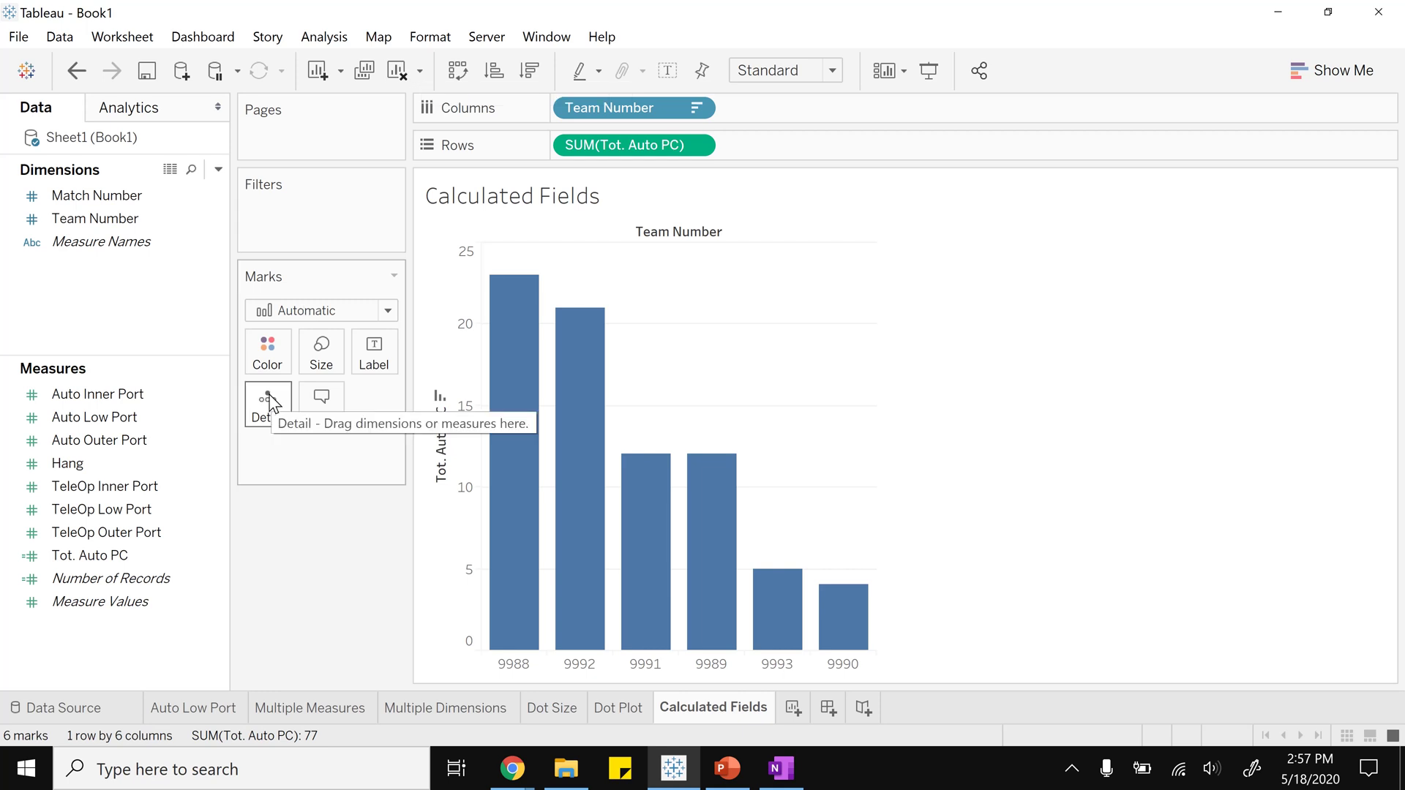
Step: Create a new calculated field named TeleOp PC Score and make its formula area ready for input
click(315, 38)
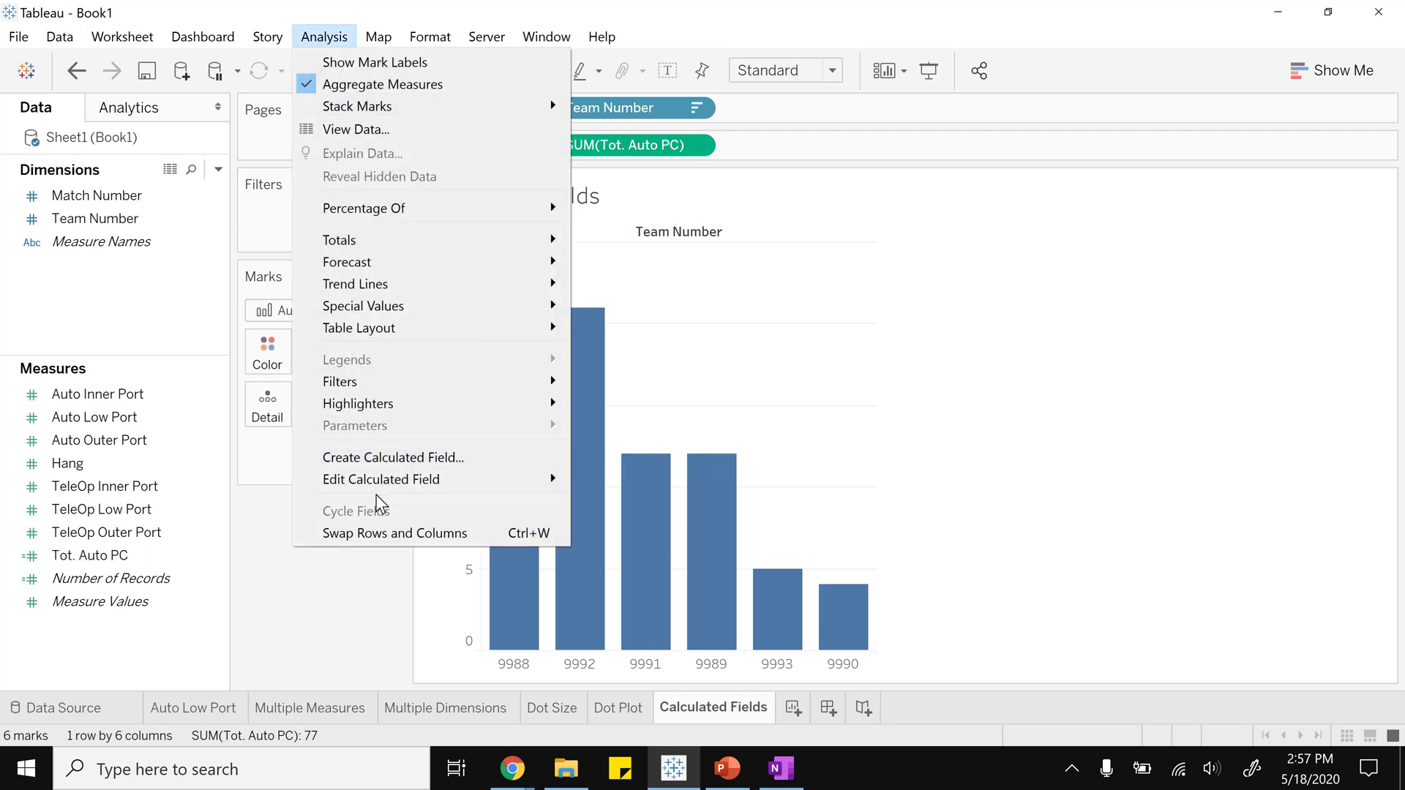
click(368, 448)
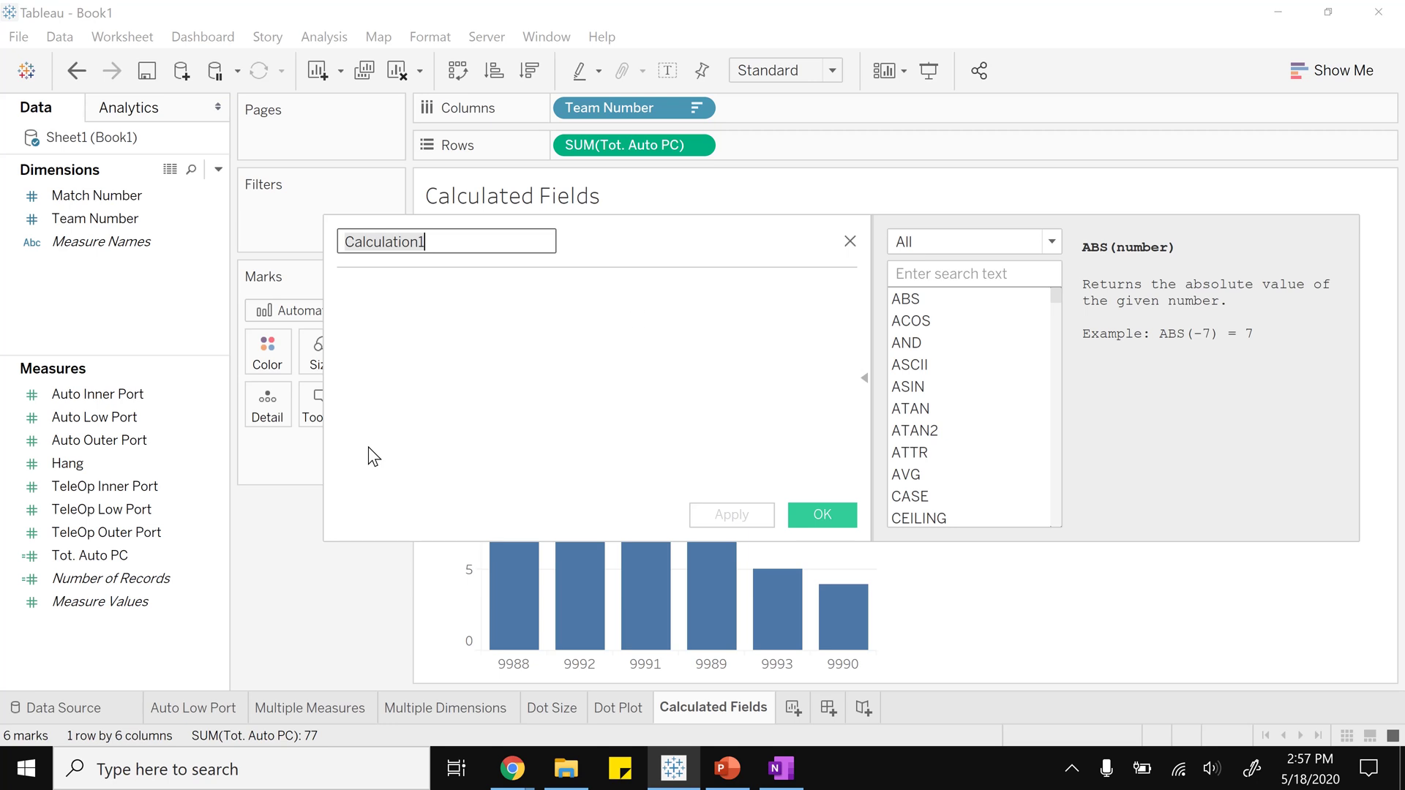
click(481, 240)
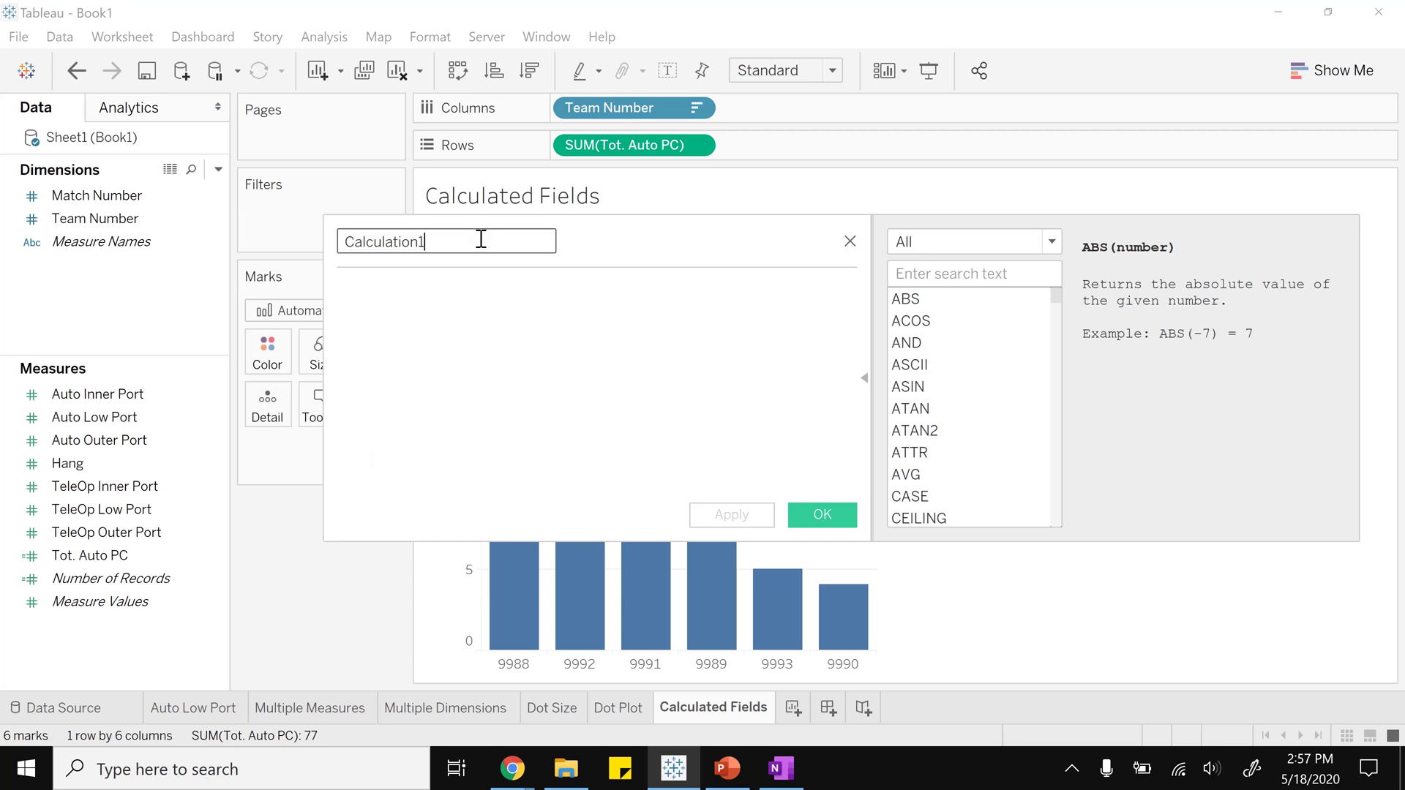
drag(481, 240, 317, 231)
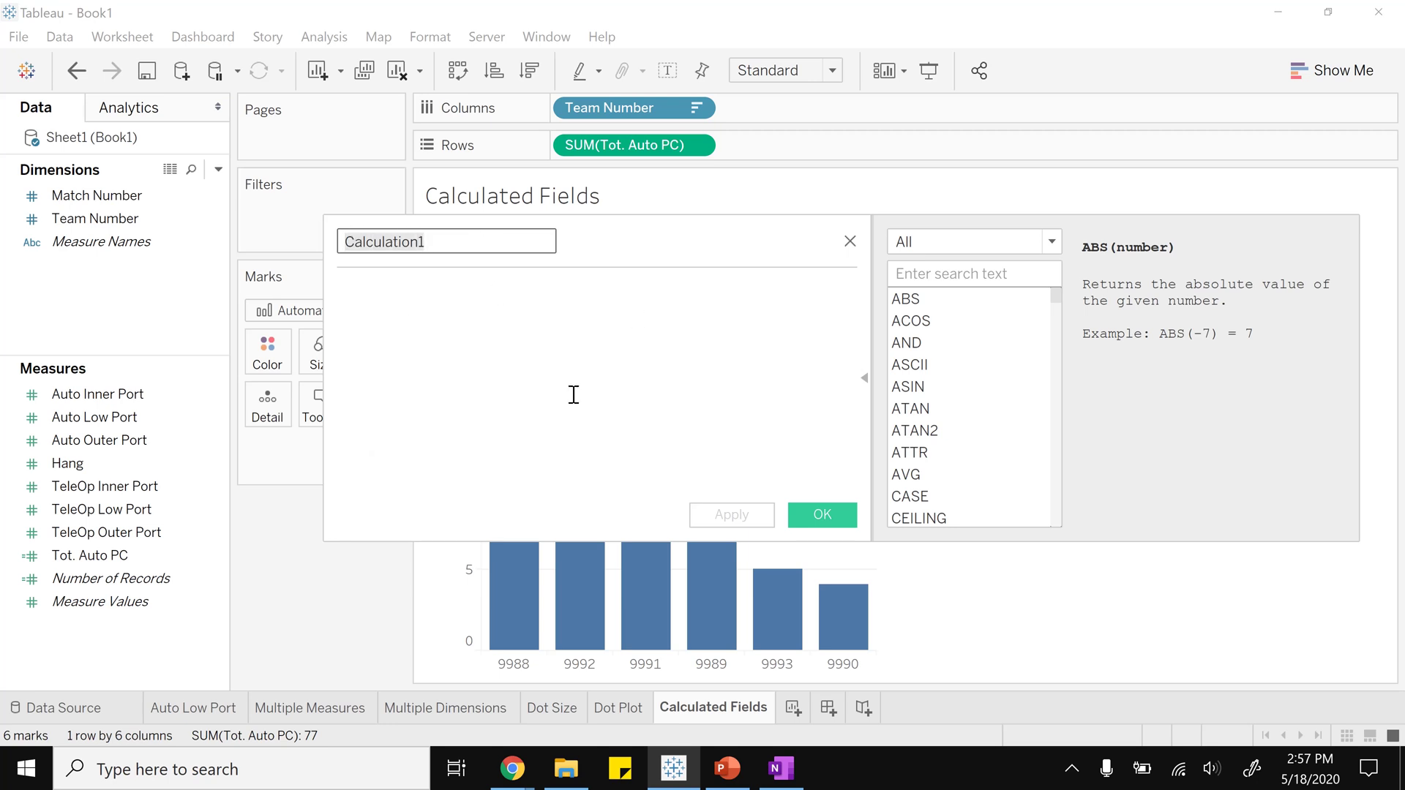
text(TeleO)
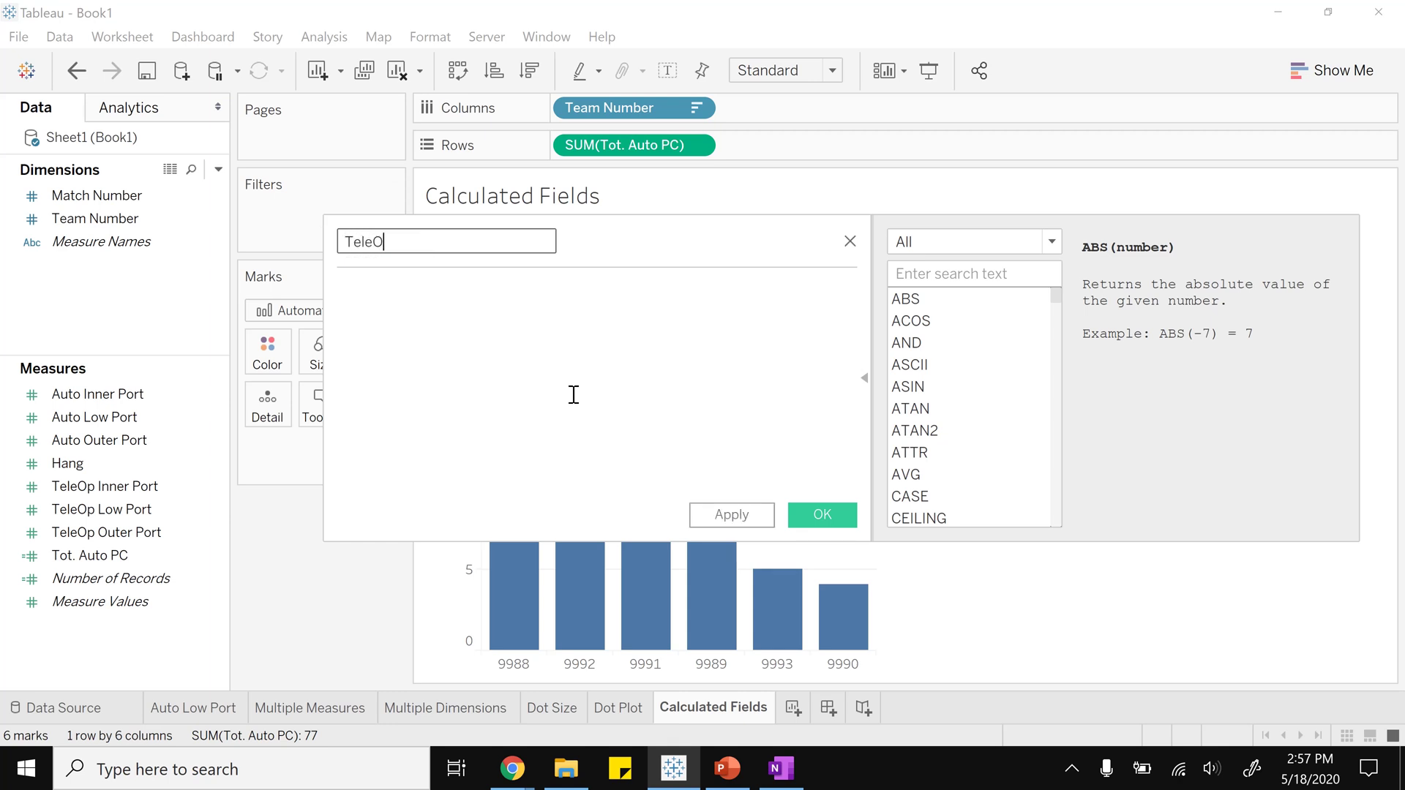
text(p PC Score)
key(Tab)
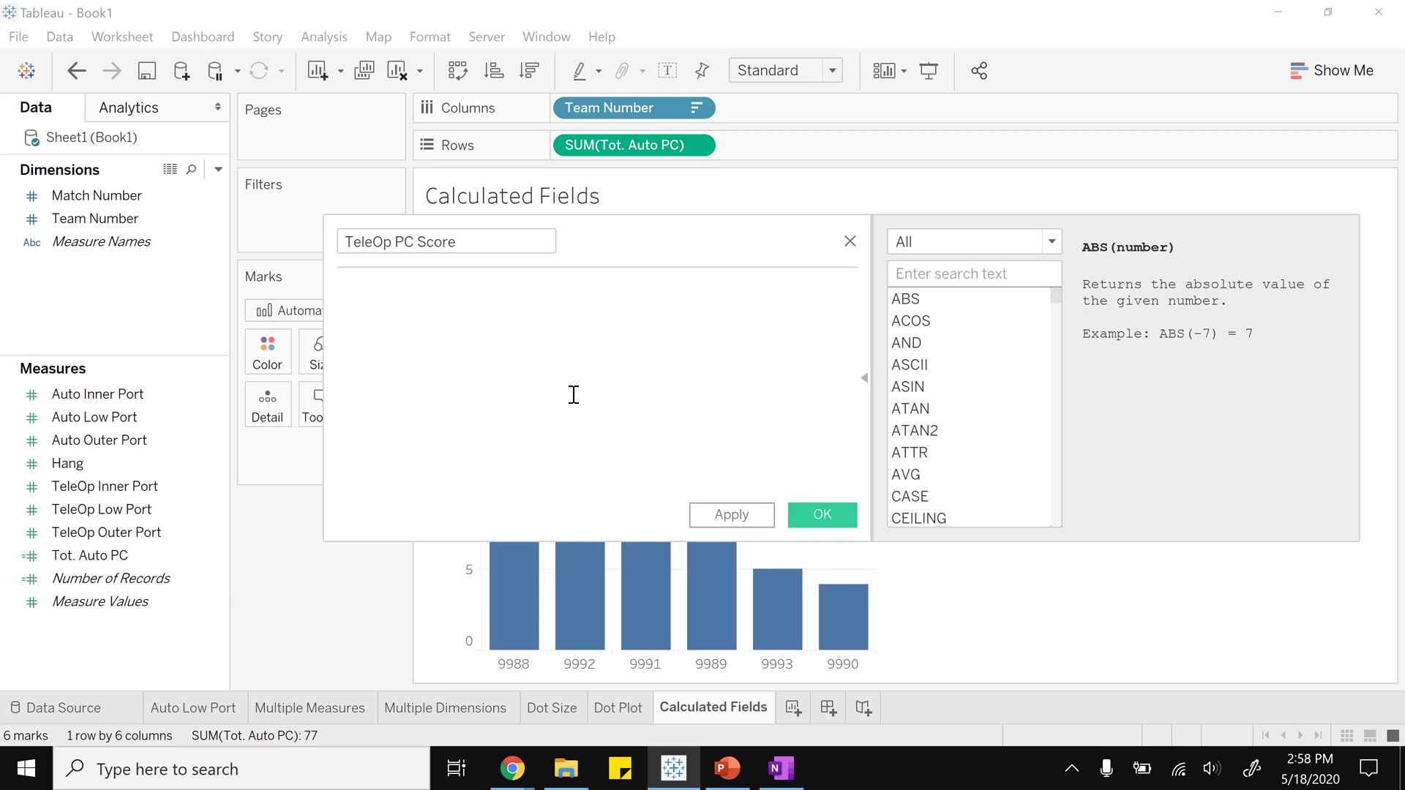
click(573, 394)
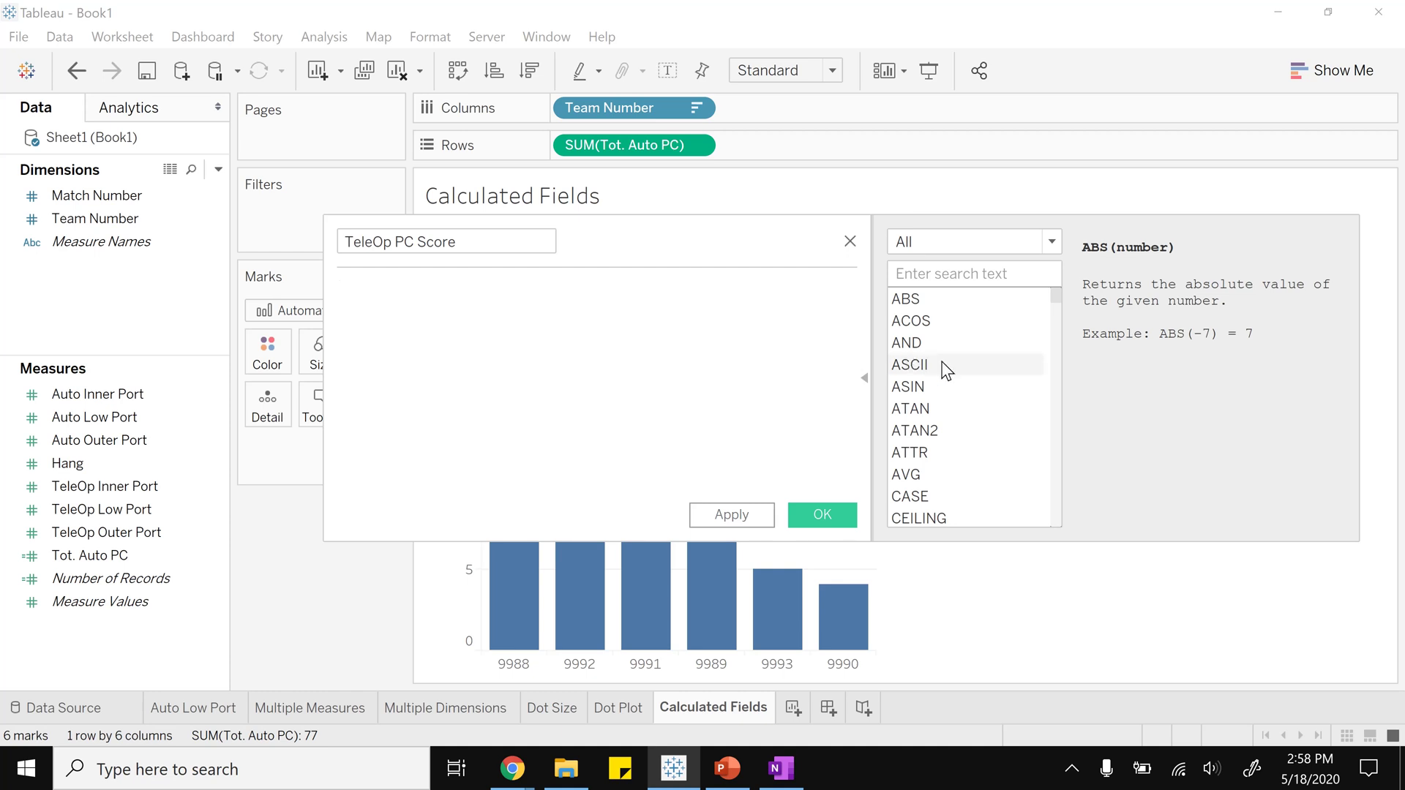
Step: Browse the list of functions available for the calculation, from COUNT through IF, LAST, MAX and STDEV
scroll(944, 370, down, 7)
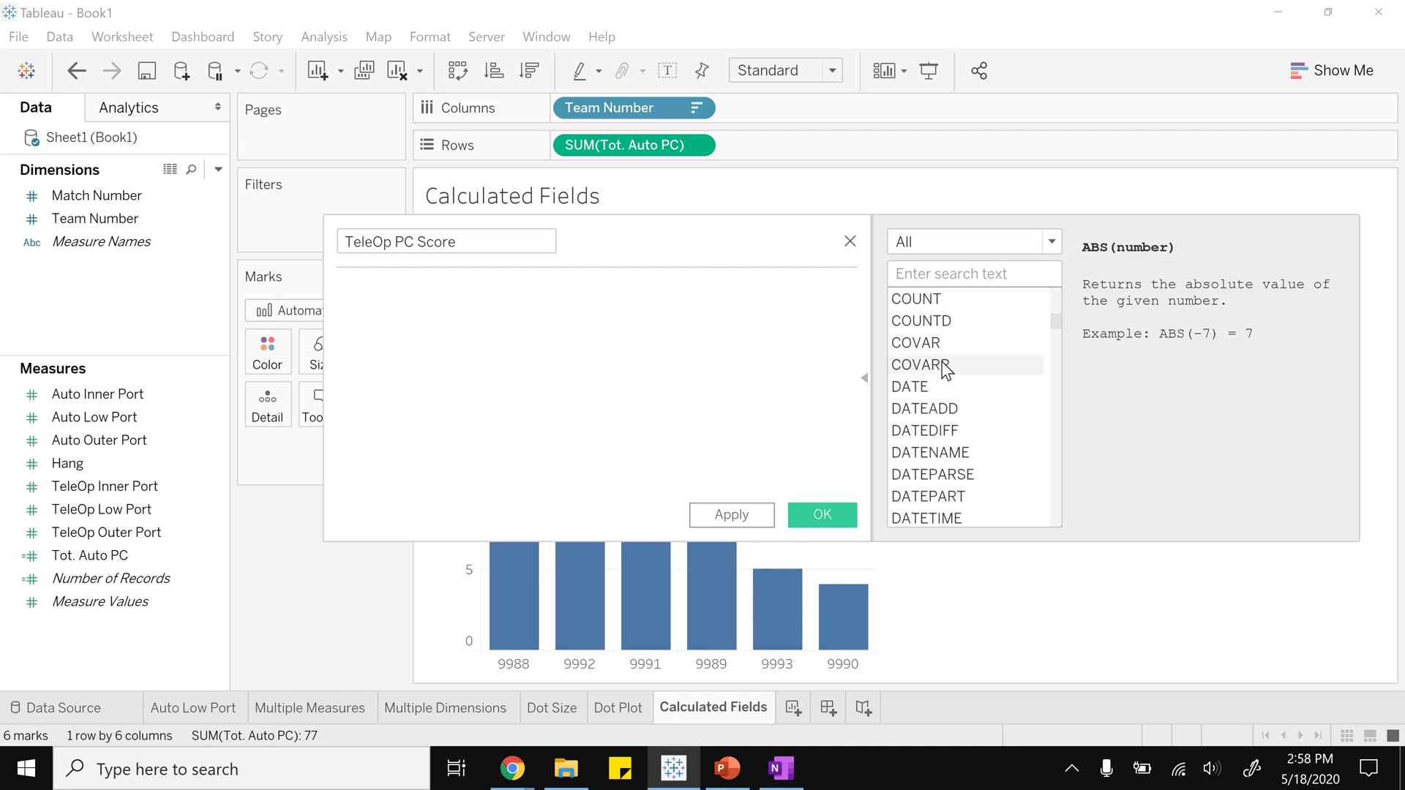
scroll(943, 370, down, 8)
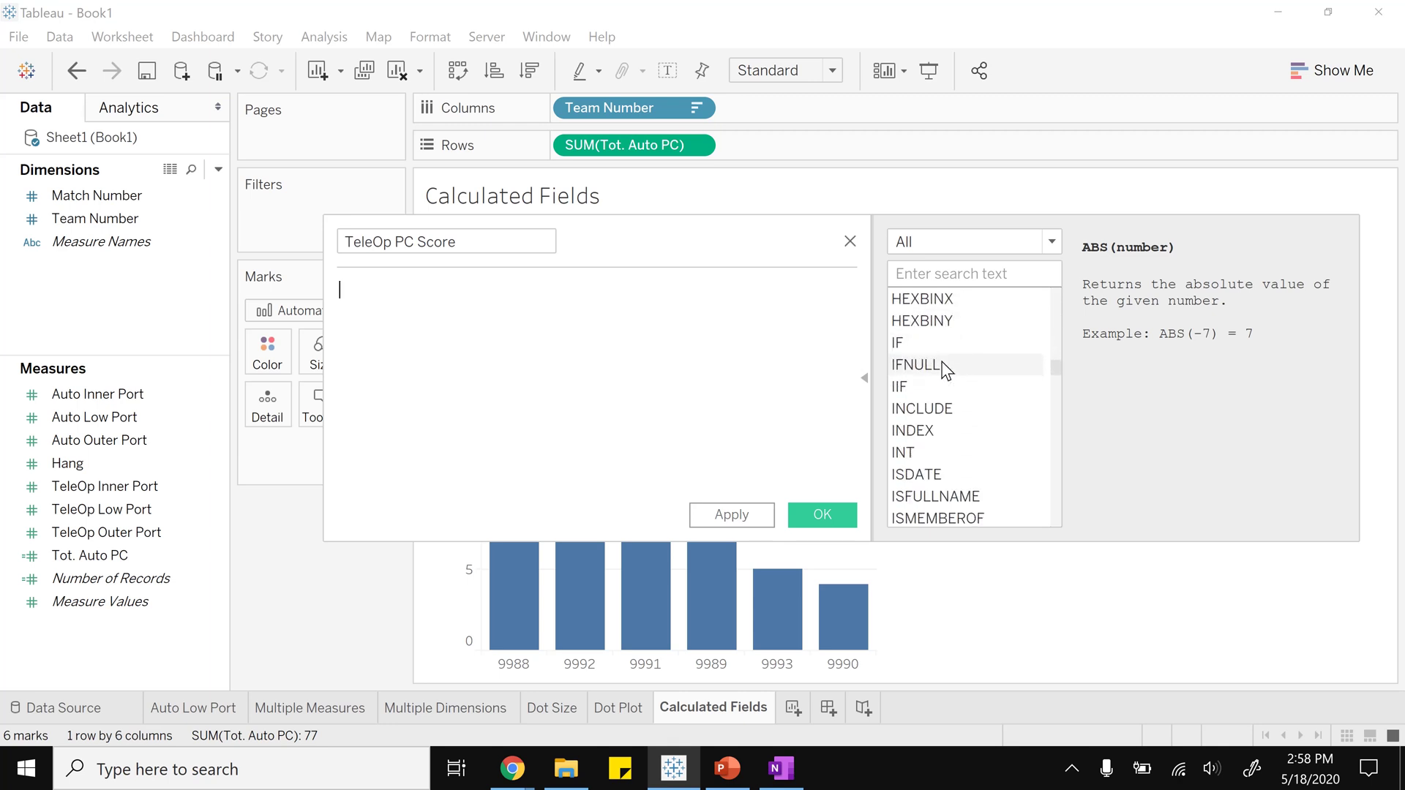
click(862, 376)
click(863, 376)
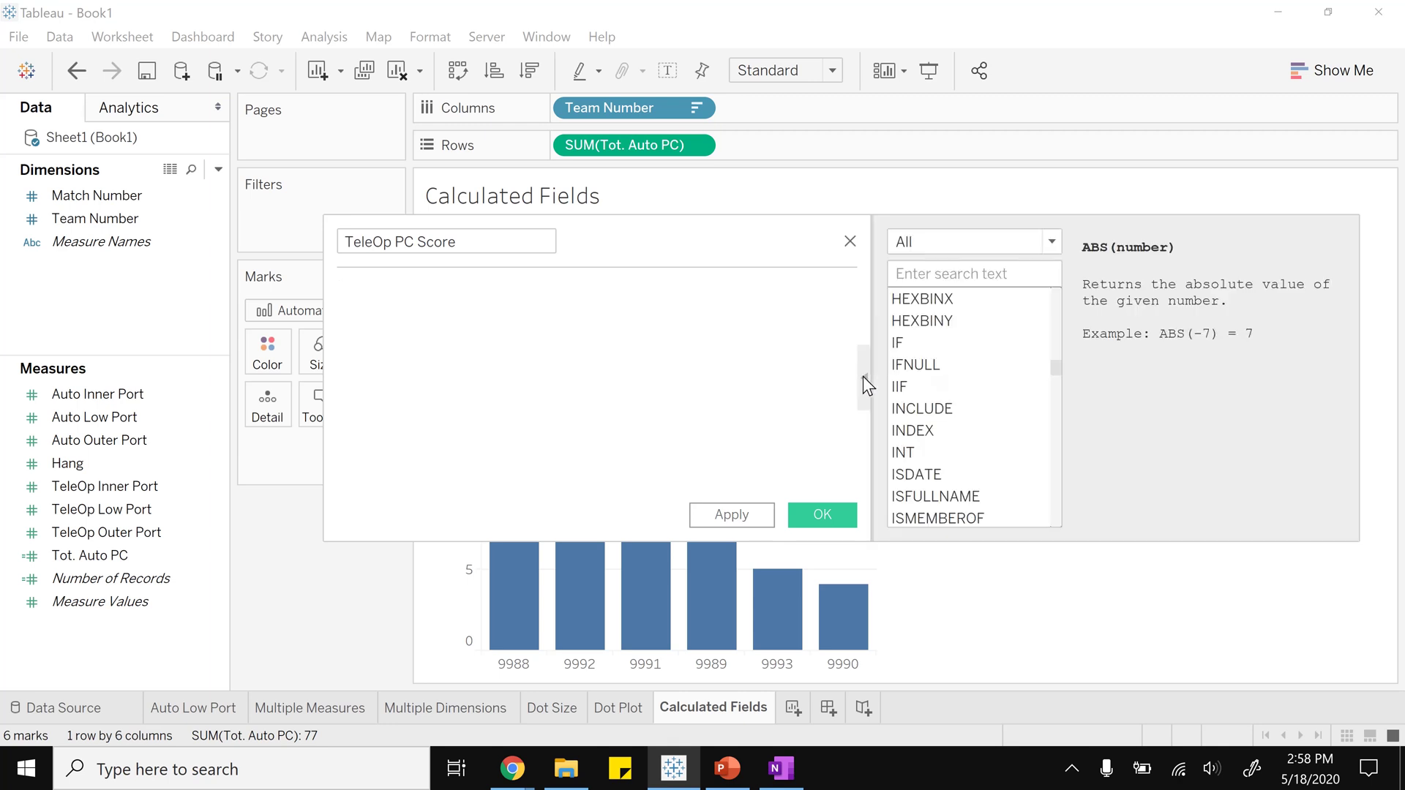
scroll(993, 450, down, 8)
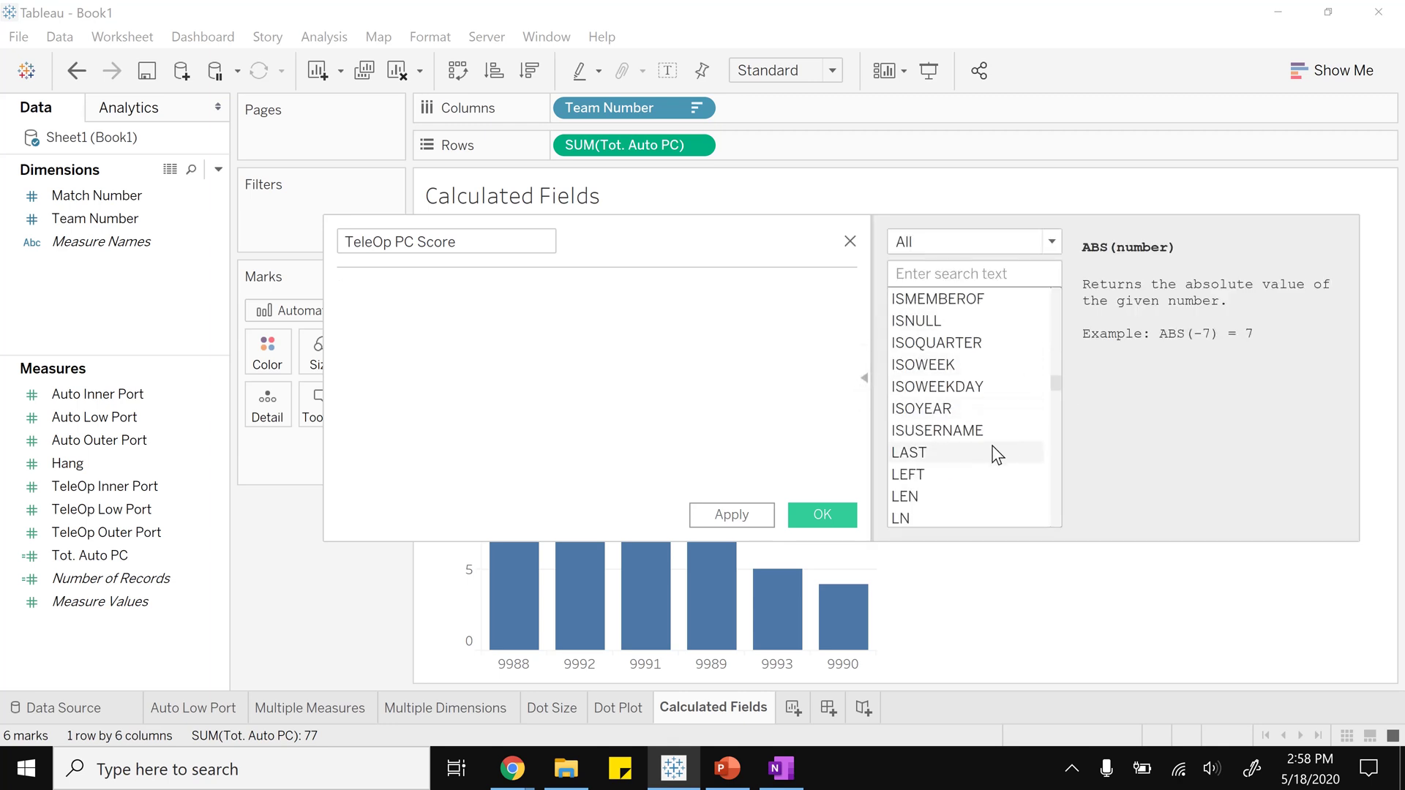
scroll(996, 454, down, 20)
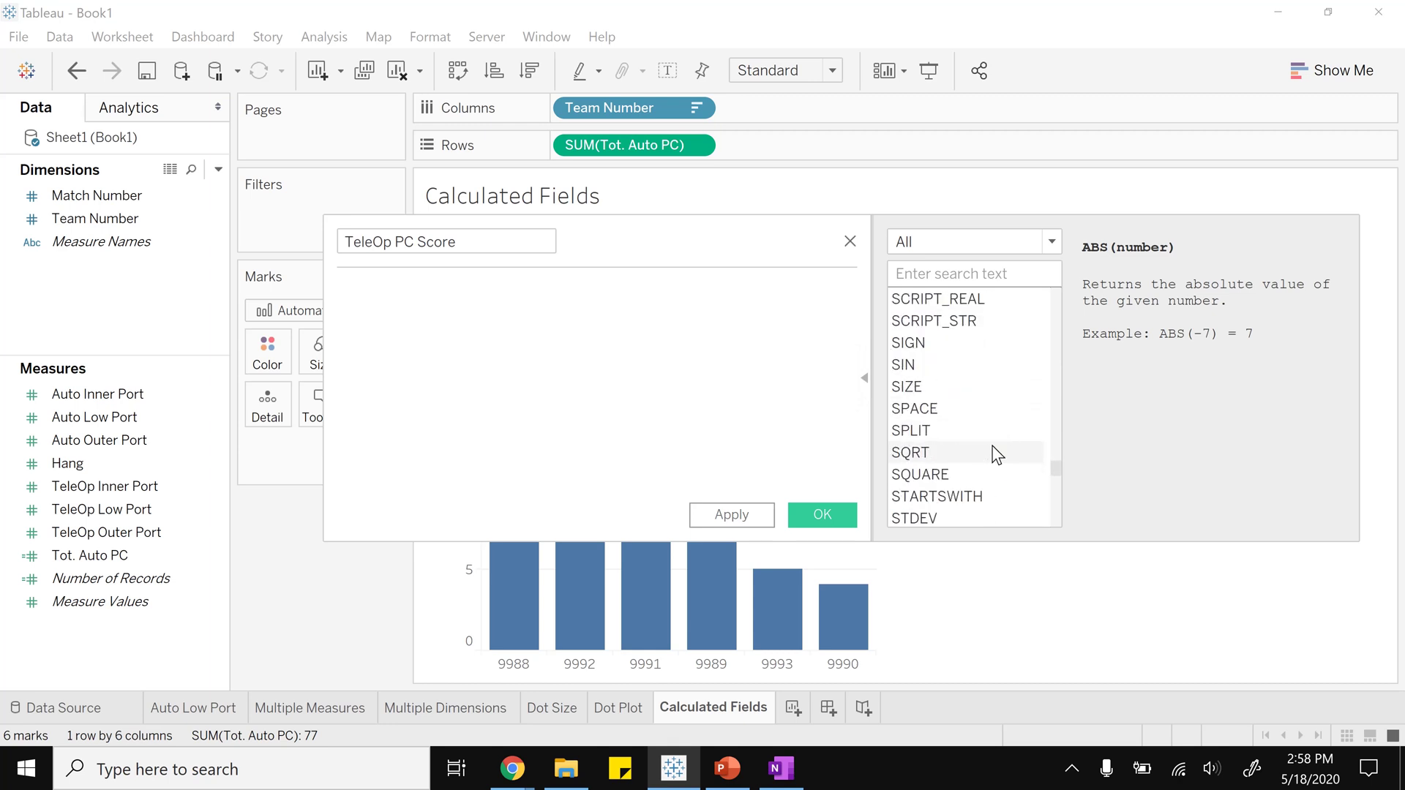
scroll(997, 454, down, 4)
scroll(997, 454, up, 20)
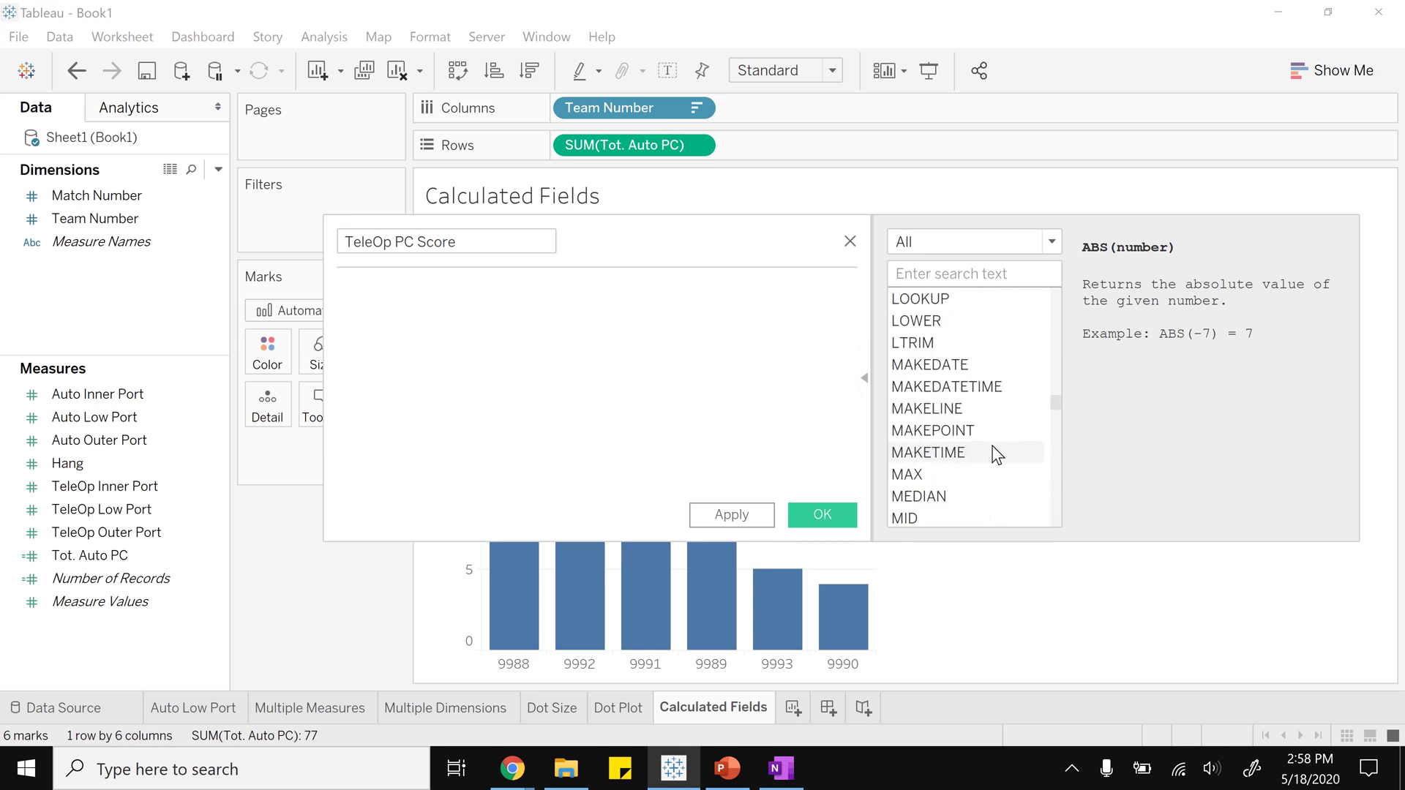
Step: Insert the TeleOp Low Port measure as the first term of the TeleOp PC Score formula, without a multiplier
click(503, 330)
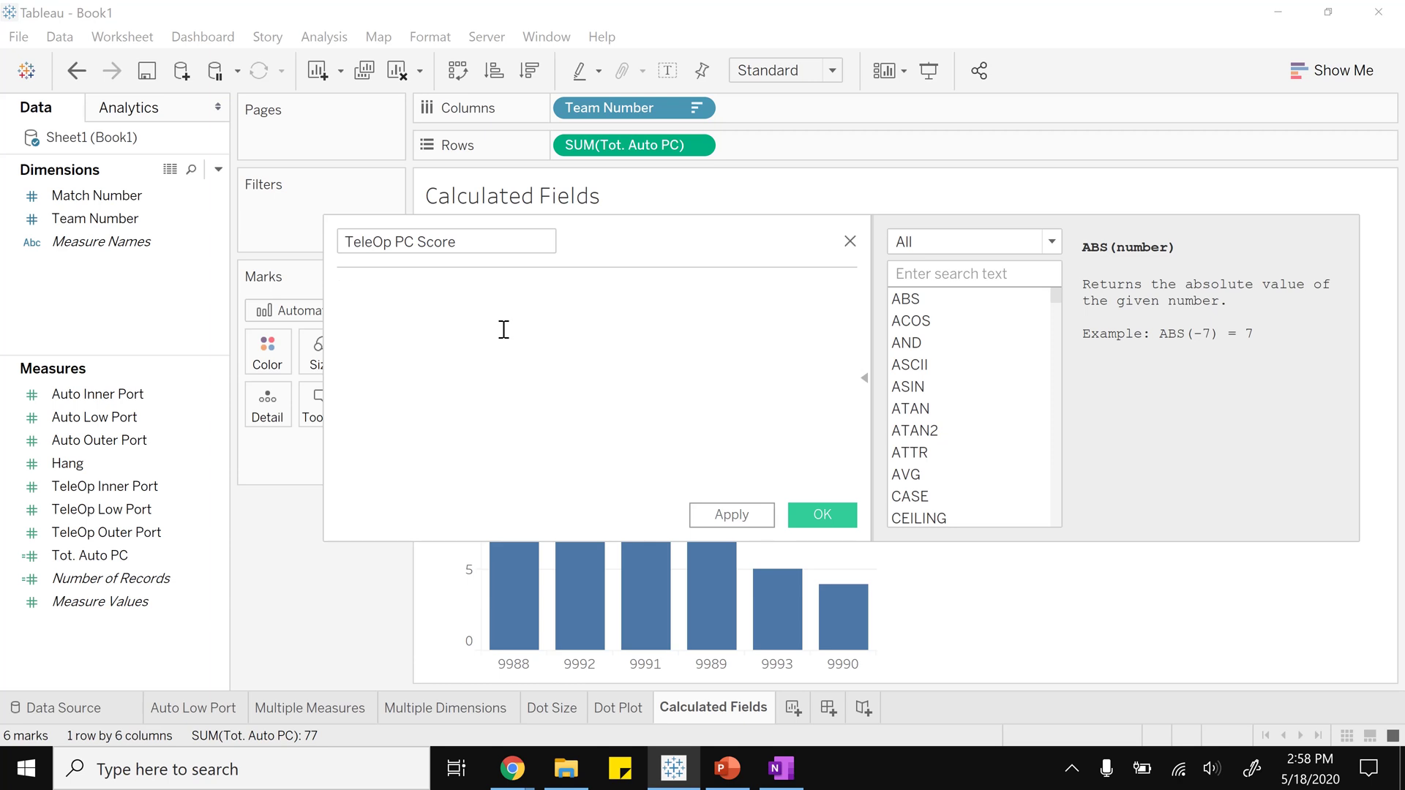
click(118, 526)
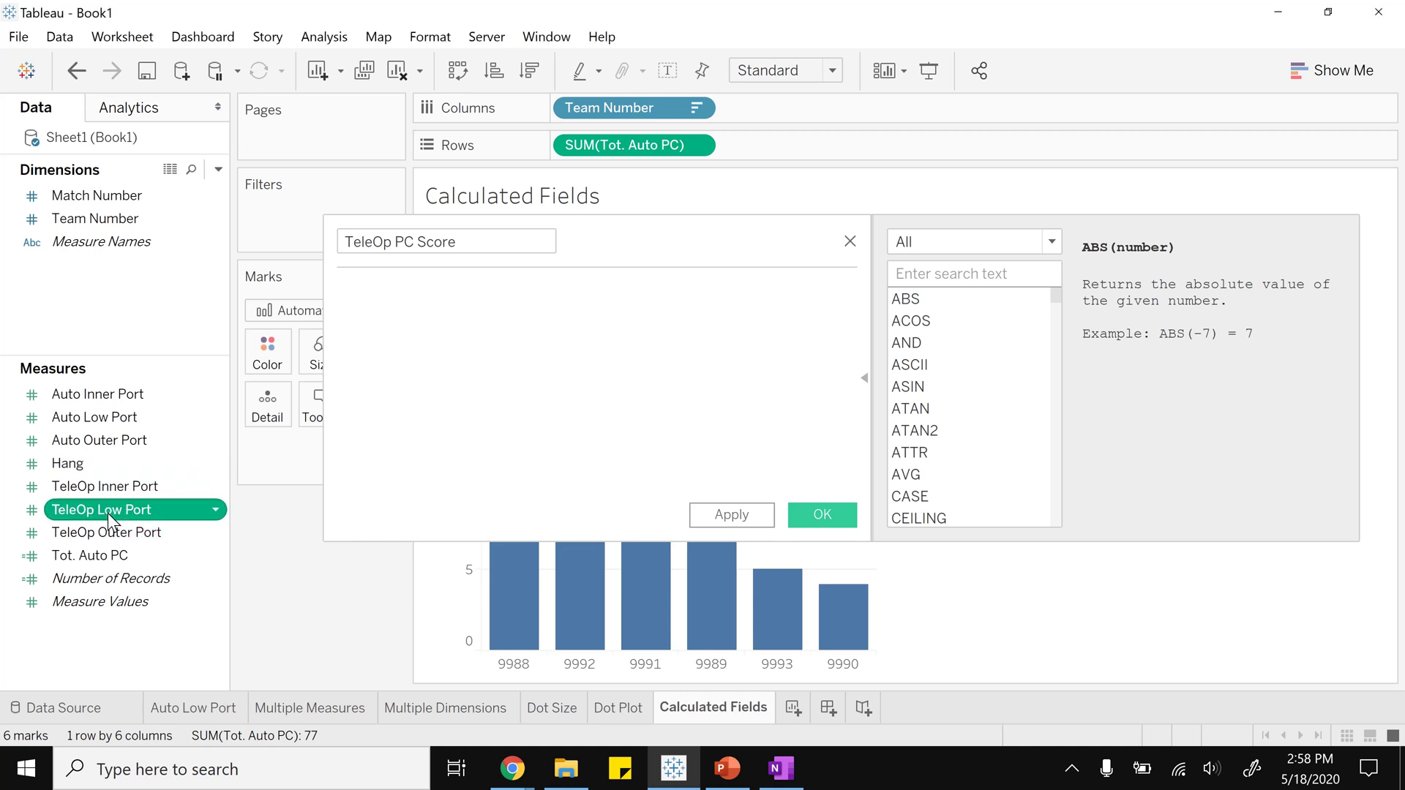
drag(108, 512, 504, 390)
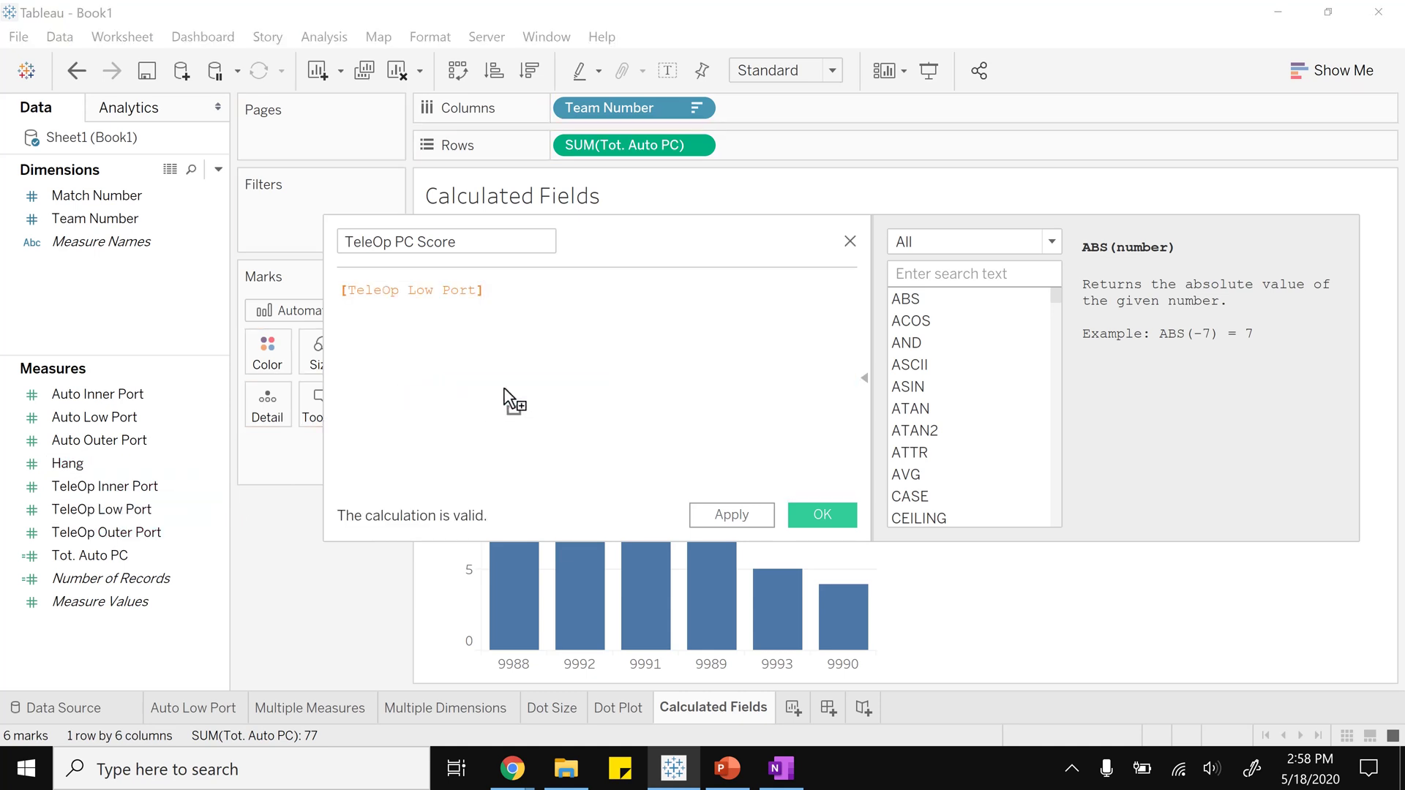
text(*1)
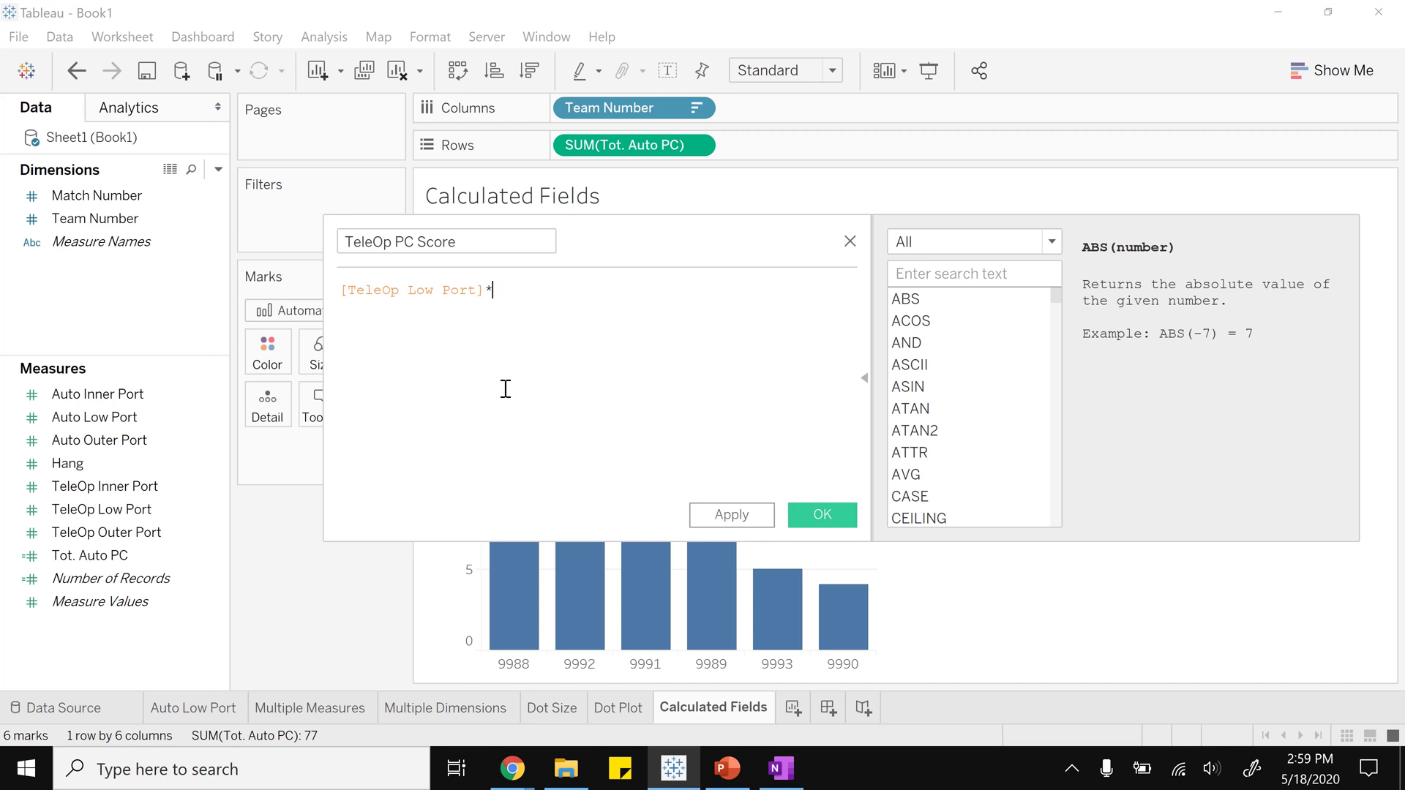
key(BackSpace)
key(BackSpace)
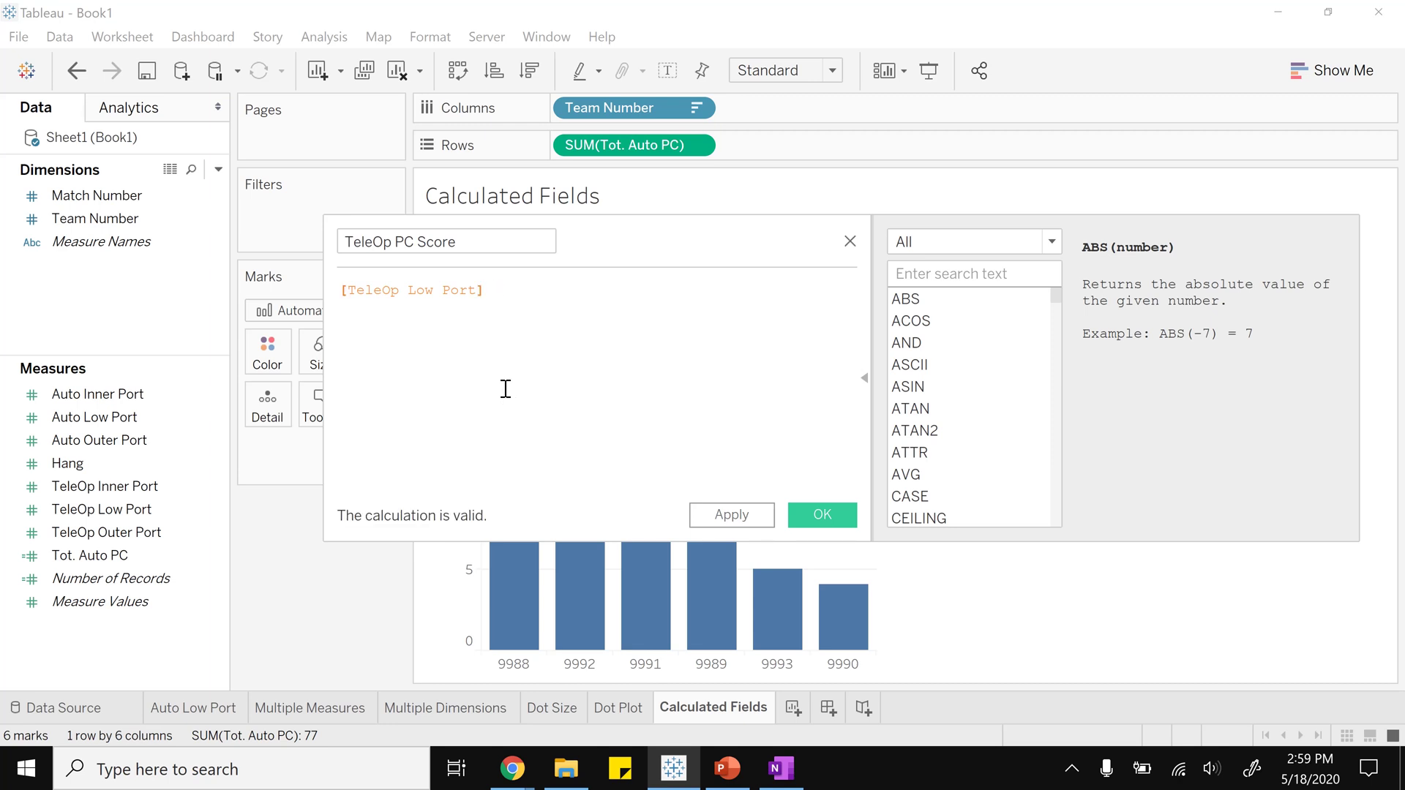
Step: Extend the formula with +[TeleOp Outer Port]*2+[TeleOp Inner Port]*3 and save the TeleOp PC Score calculated field
text(+)
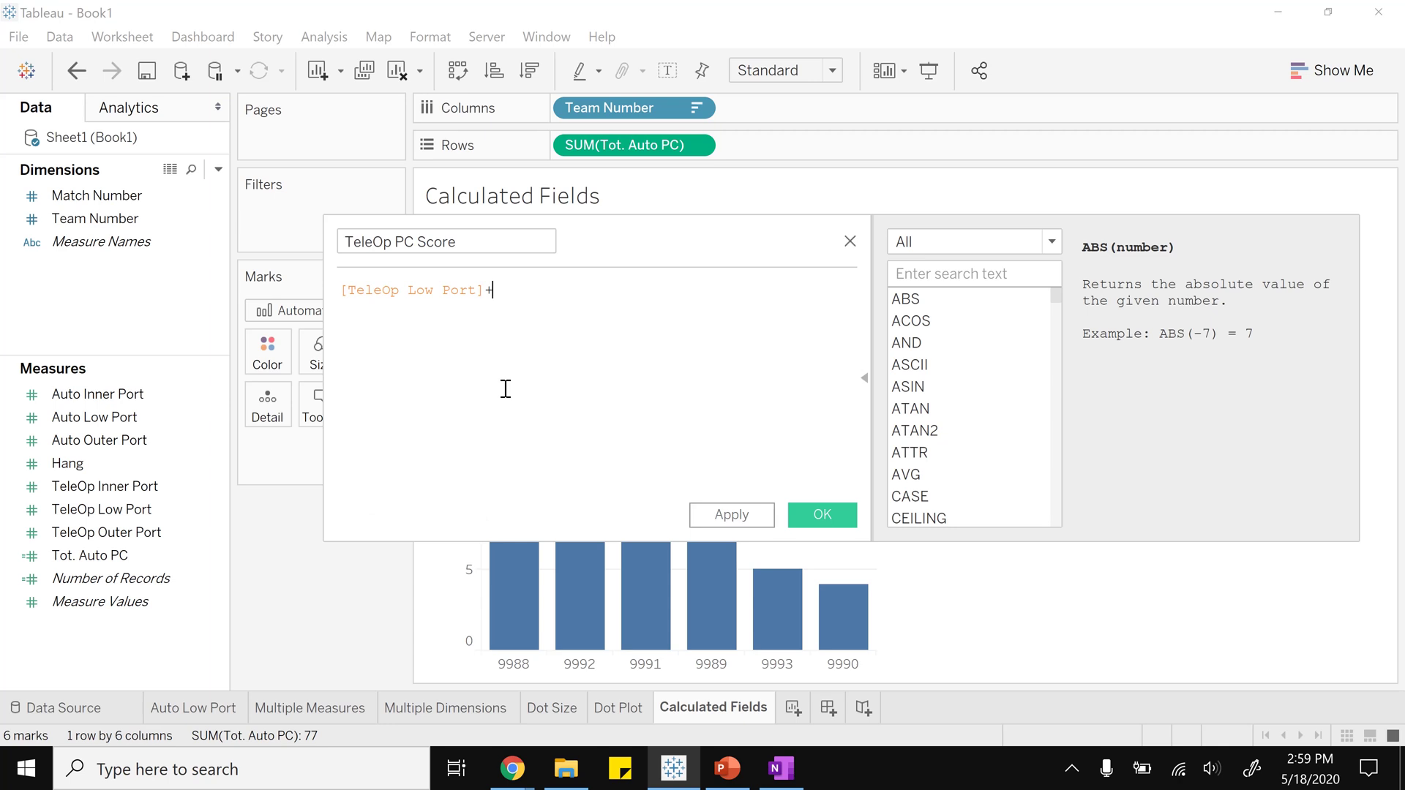
drag(135, 539, 597, 366)
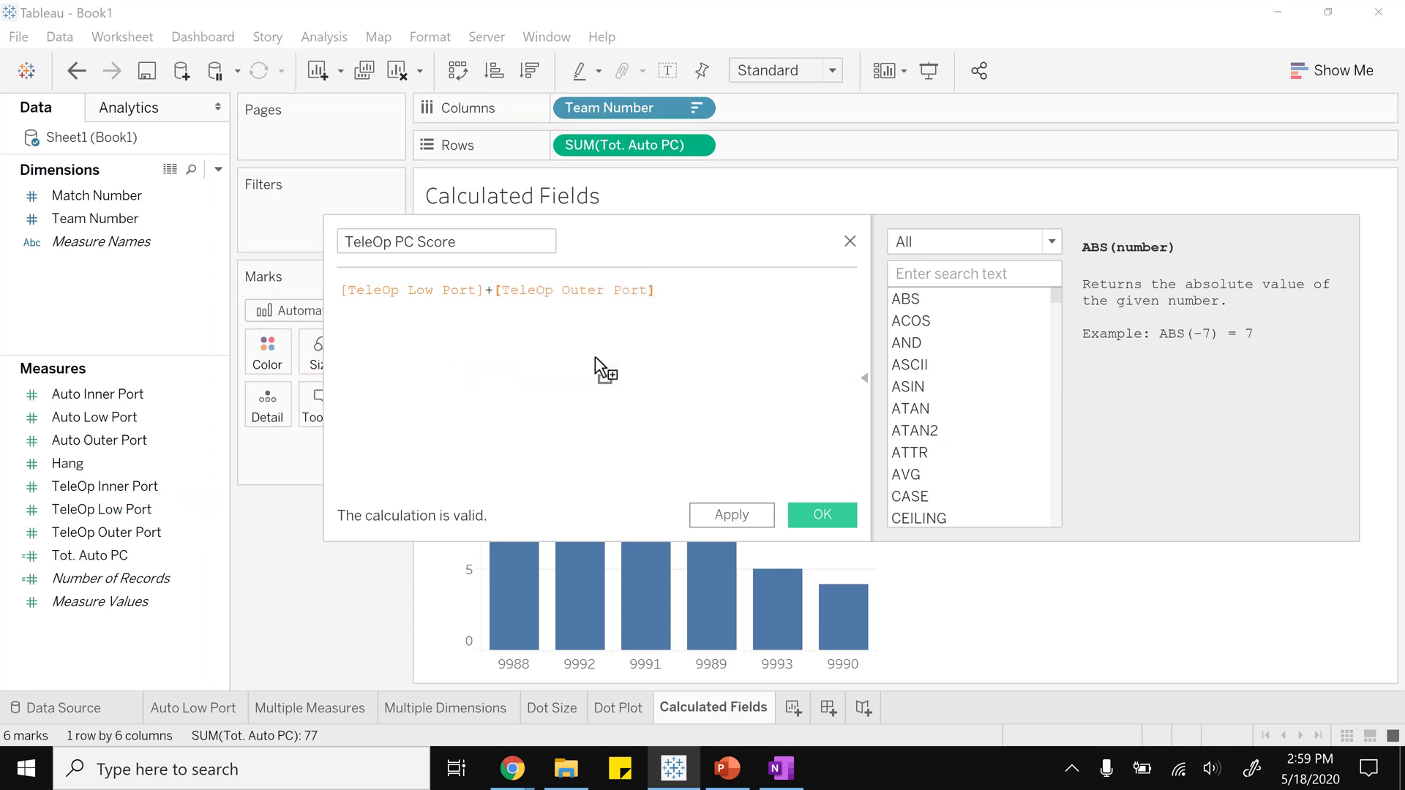
text(*2+)
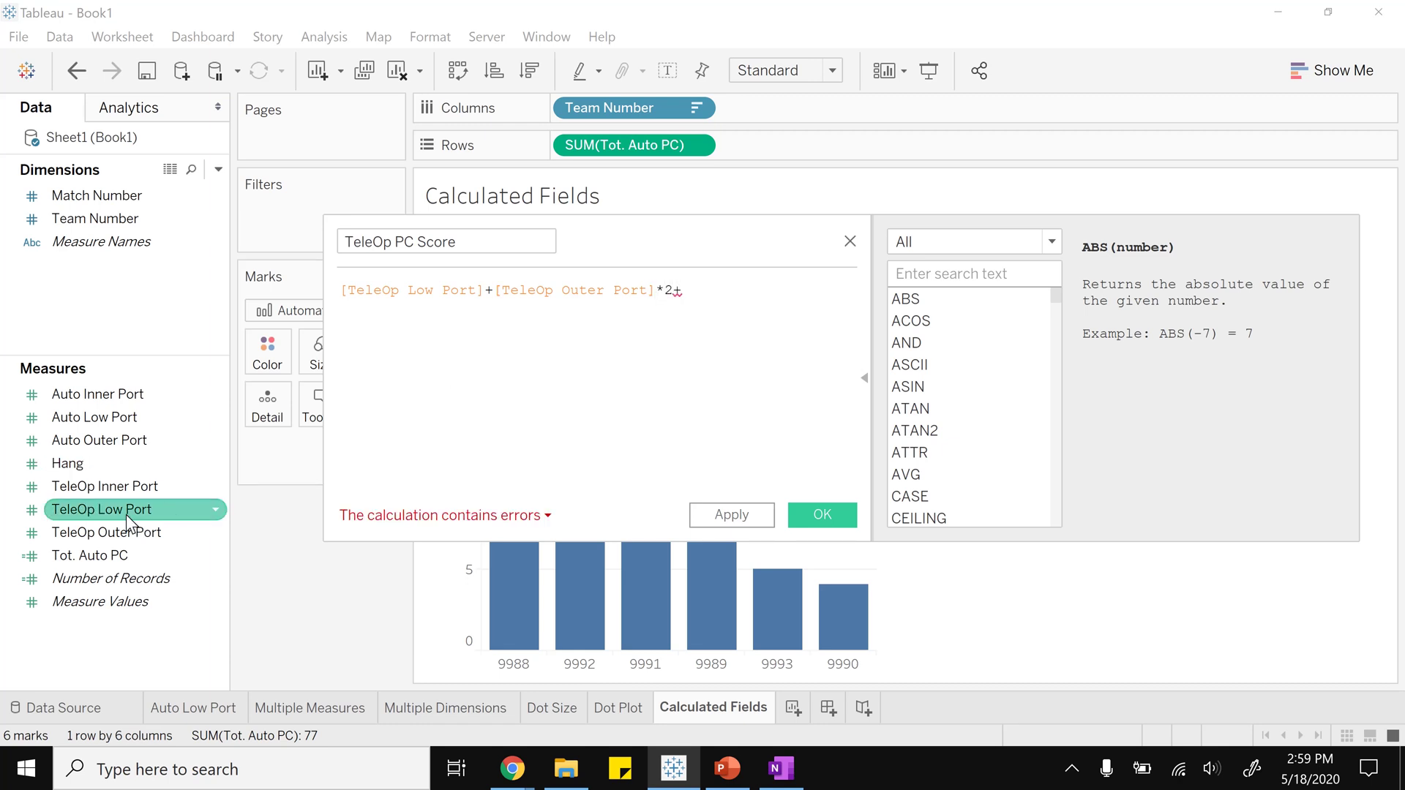
drag(146, 486, 652, 425)
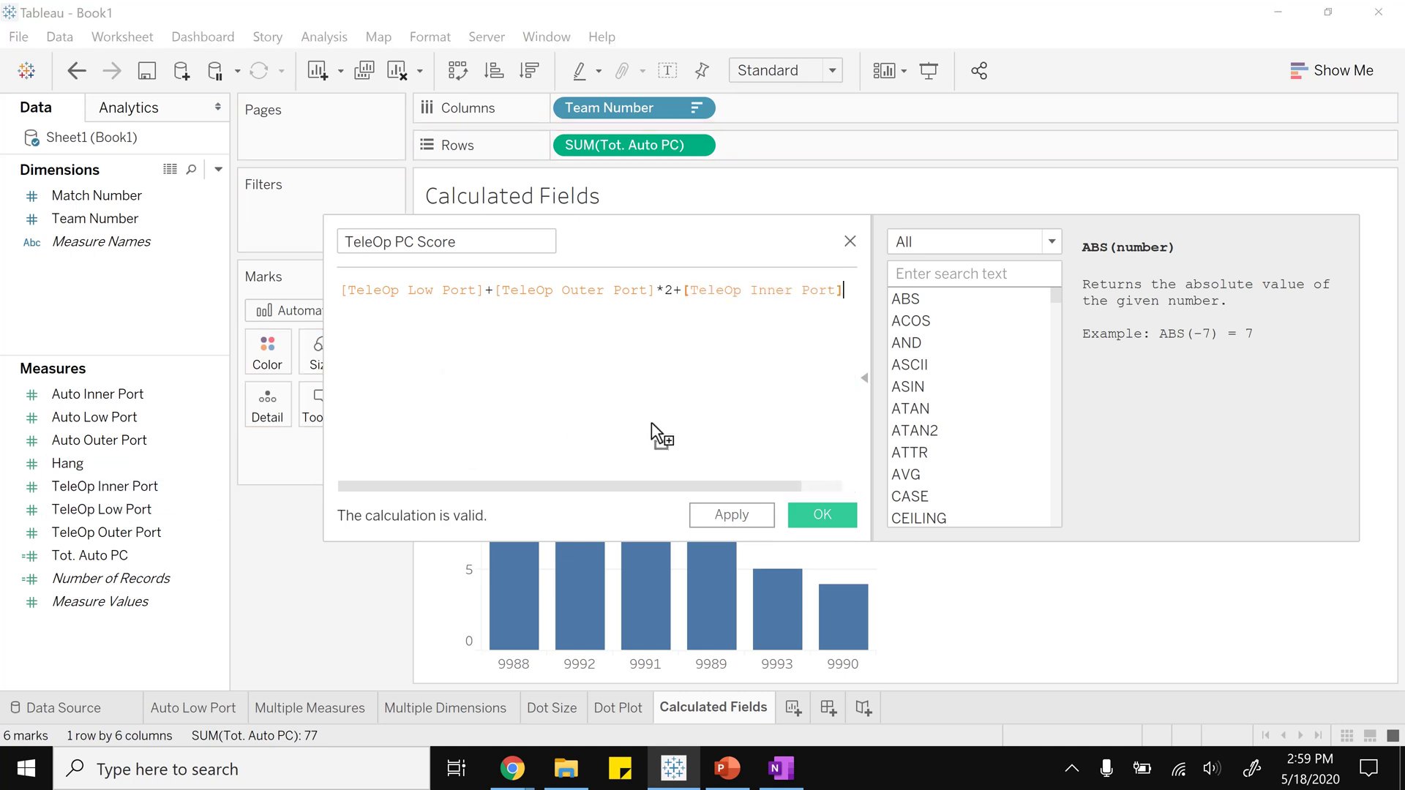
text(*3)
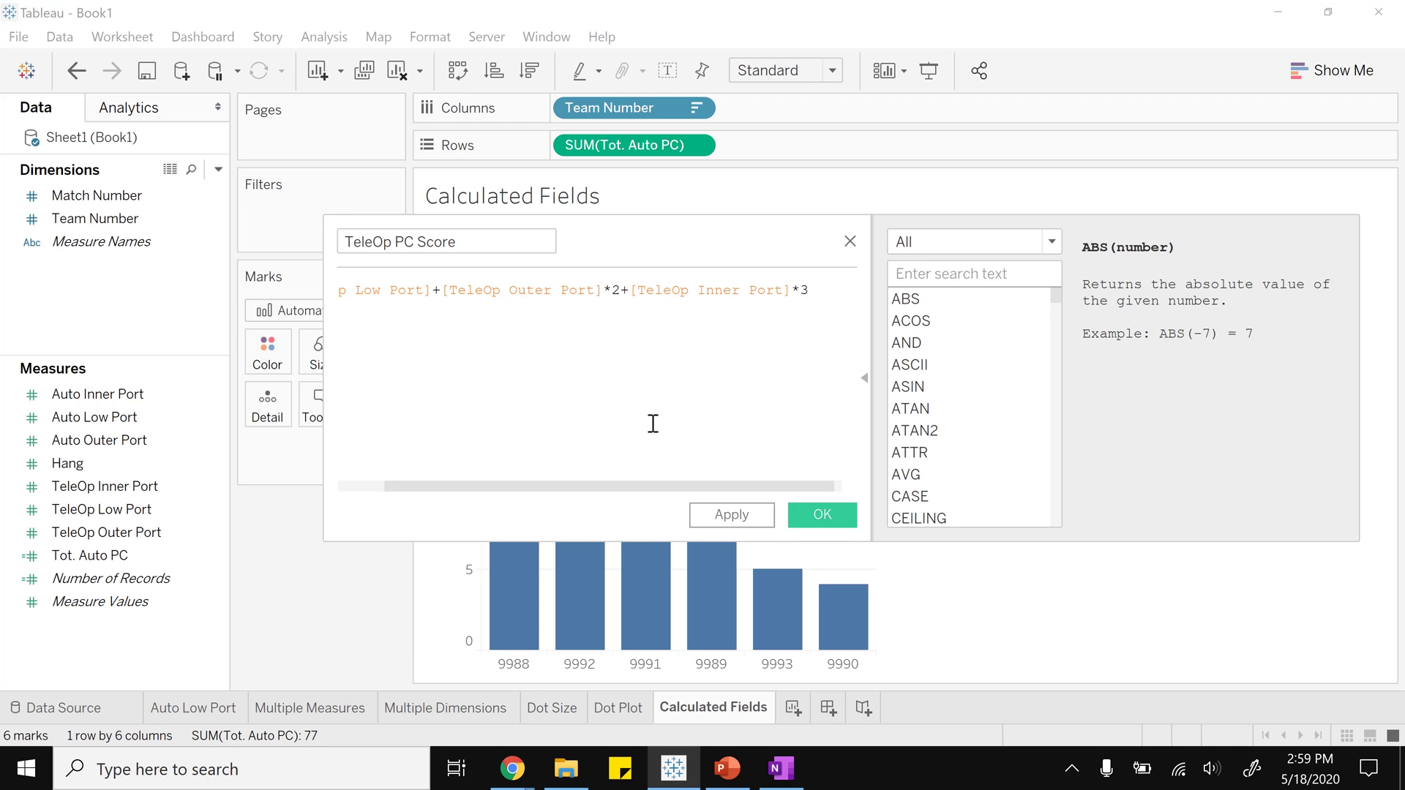
drag(621, 487, 510, 483)
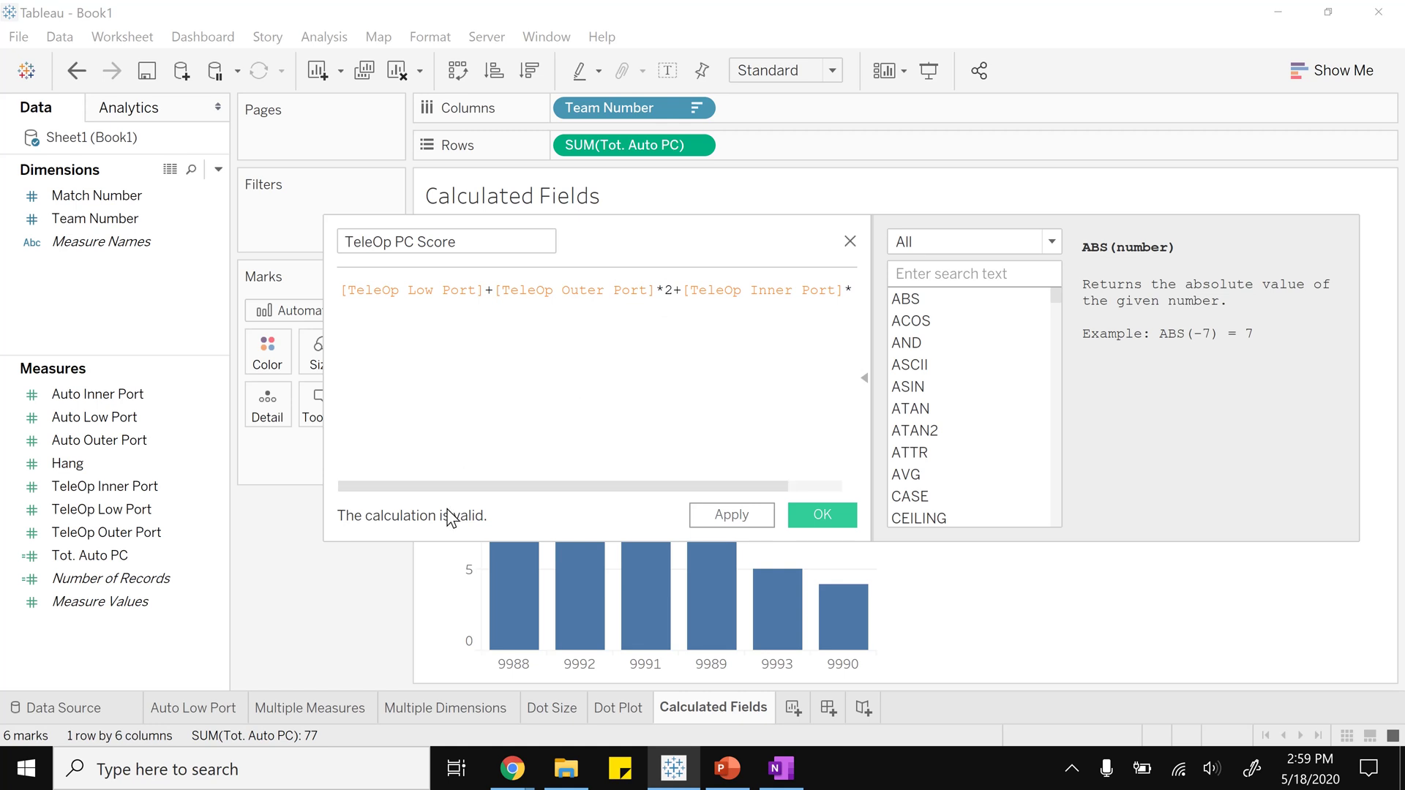
click(837, 513)
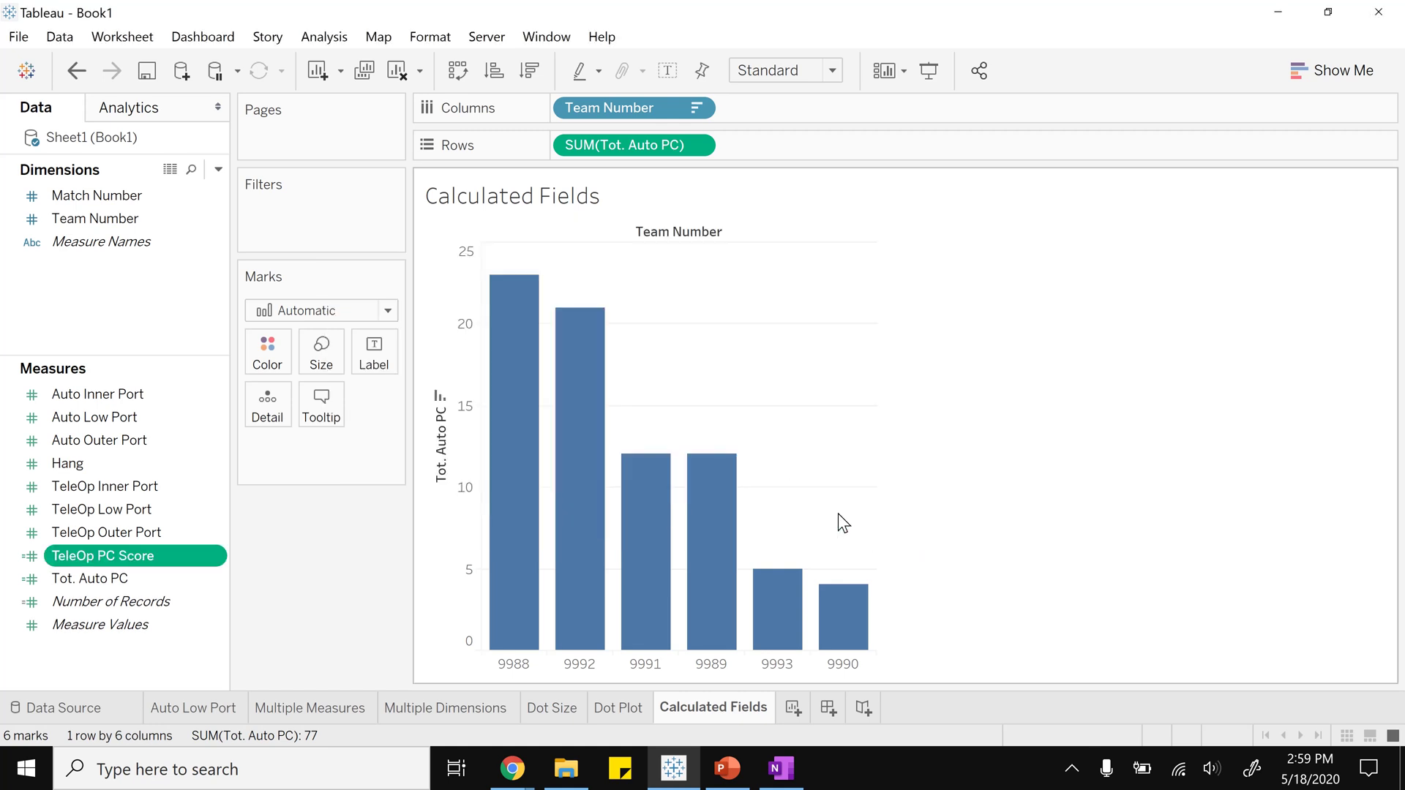
Step: Replace Tot. Auto PC on the rows with TeleOp PC Score and sort the teams in descending order
drag(614, 147, 348, 586)
drag(146, 566, 663, 145)
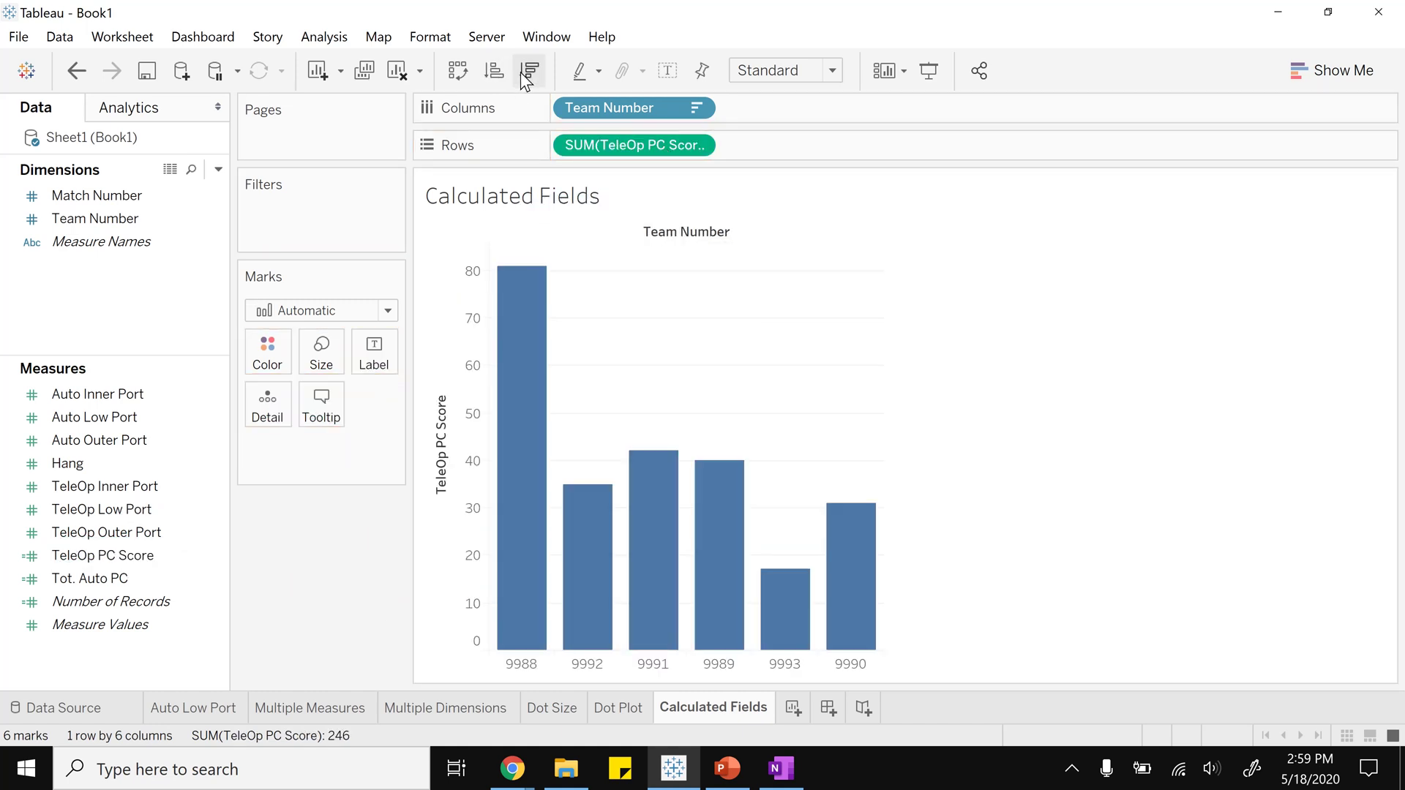
click(529, 72)
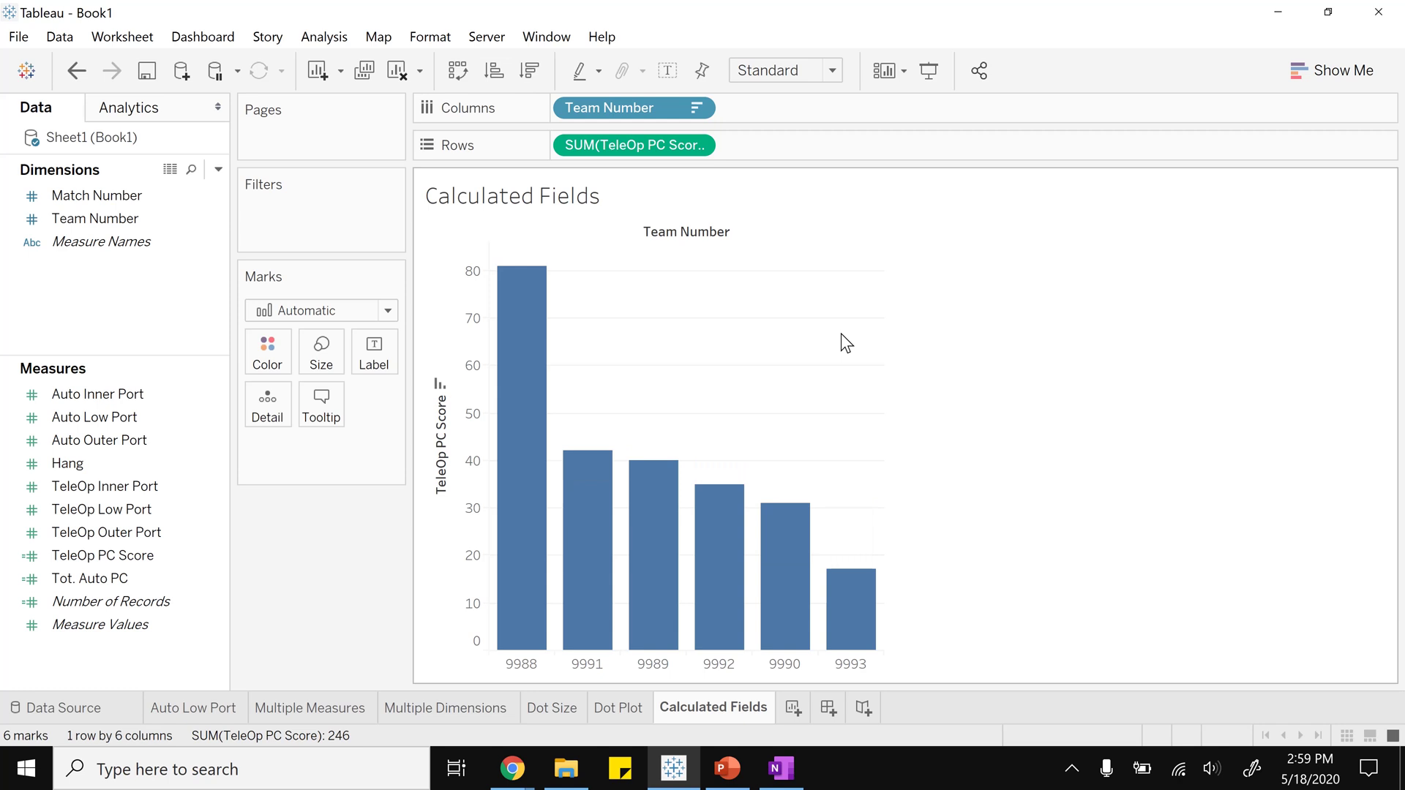